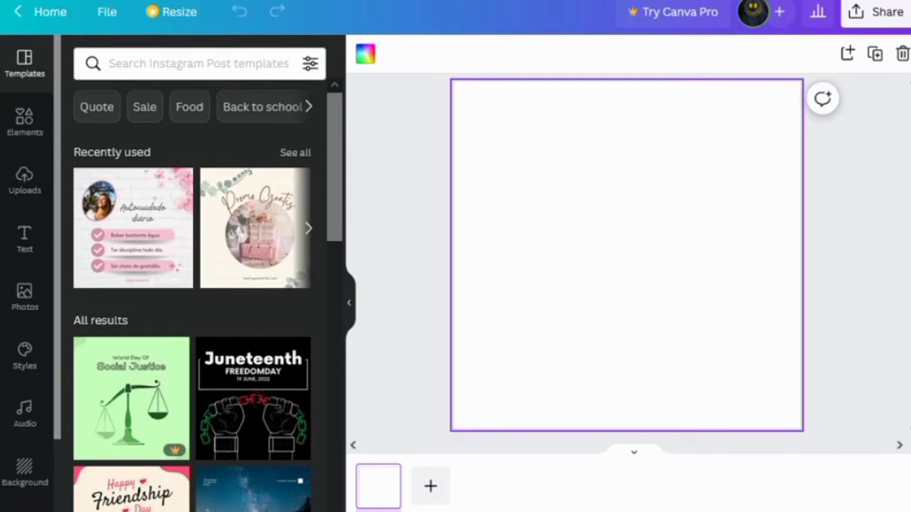
# Step: Fill the blank page's background with light green and add the uploaded ice cream bowl image
pyautogui.click(367, 64)
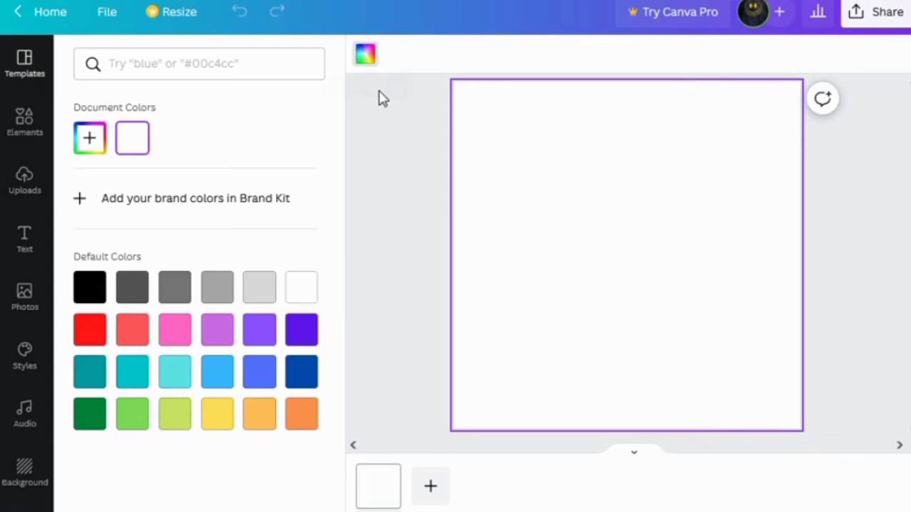
pyautogui.click(134, 421)
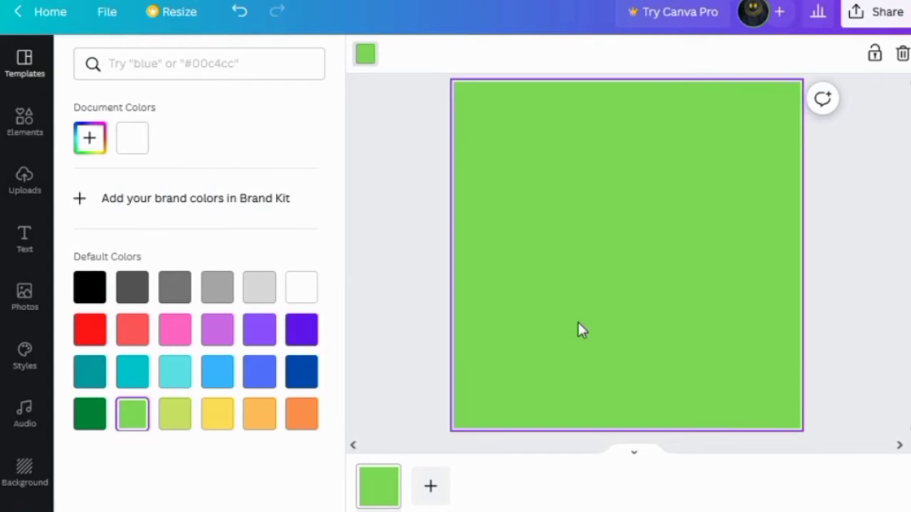
pyautogui.click(22, 182)
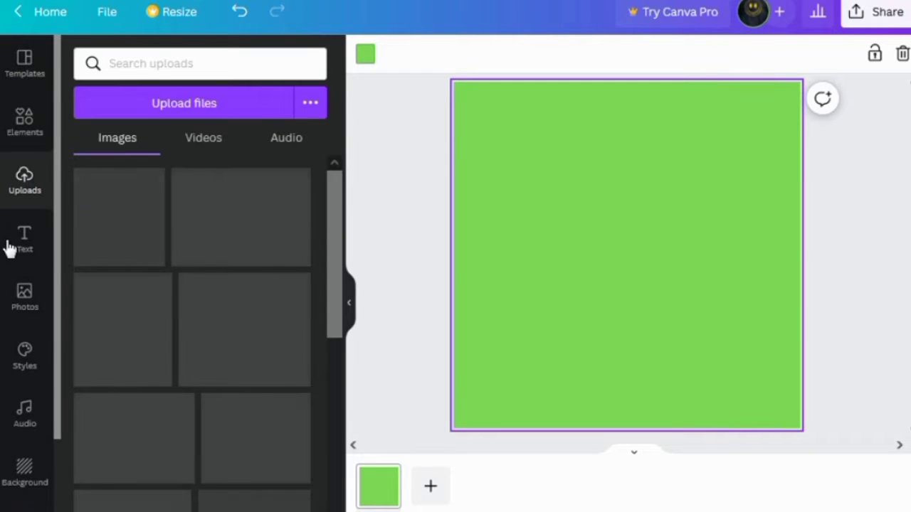
pyautogui.click(136, 220)
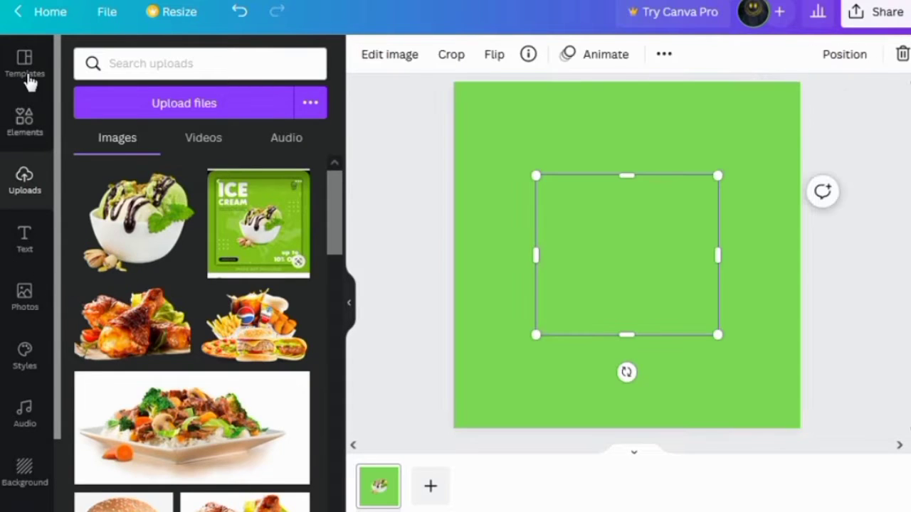
# Step: Enlarge the ice cream bowl image and center it on the page
pyautogui.click(24, 120)
pyautogui.moveTo(717, 175); pyautogui.dragTo(741, 166)
pyautogui.click(739, 170)
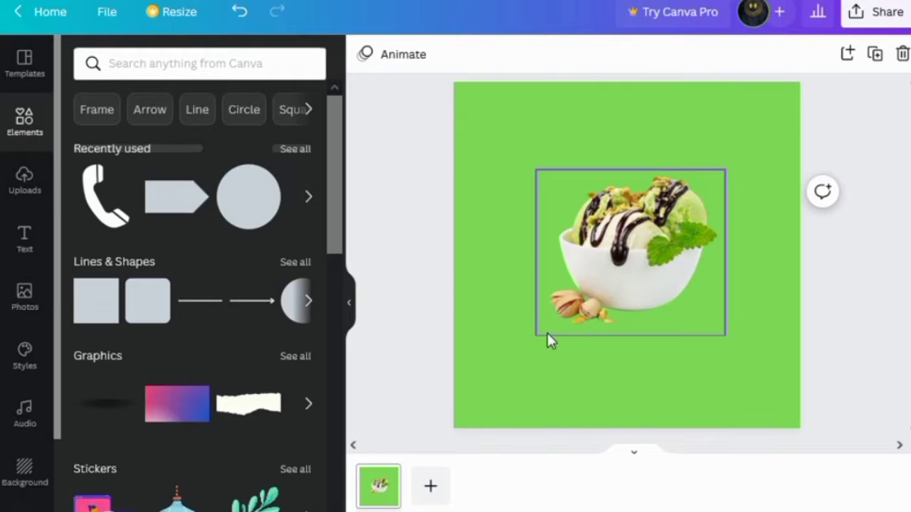
pyautogui.click(546, 332)
pyautogui.moveTo(537, 335); pyautogui.dragTo(523, 378)
pyautogui.moveTo(613, 254)
pyautogui.mouseDown()
pyautogui.moveTo(638, 260)
pyautogui.moveTo(623, 242)
pyautogui.mouseUp()
pyautogui.click(623, 246)
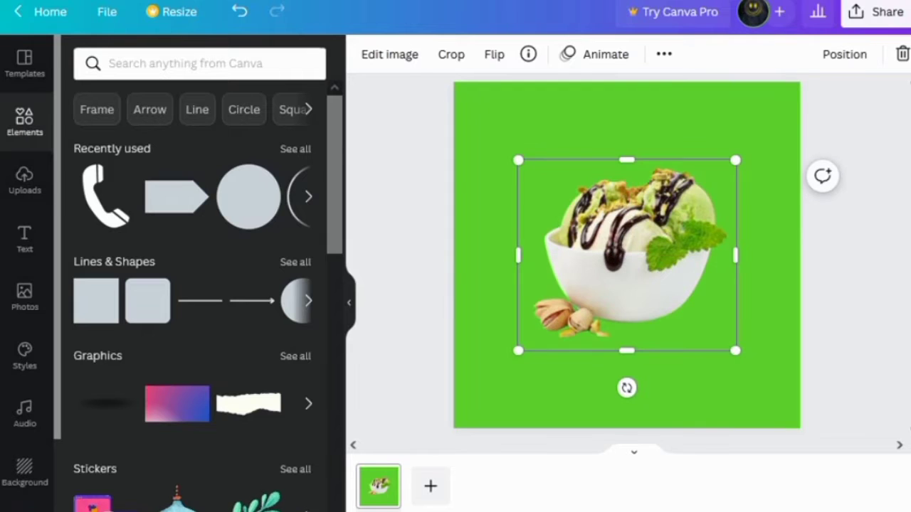
# Step: Apply the Page Lift shadow effect to the ice cream bowl image
pyautogui.click(392, 59)
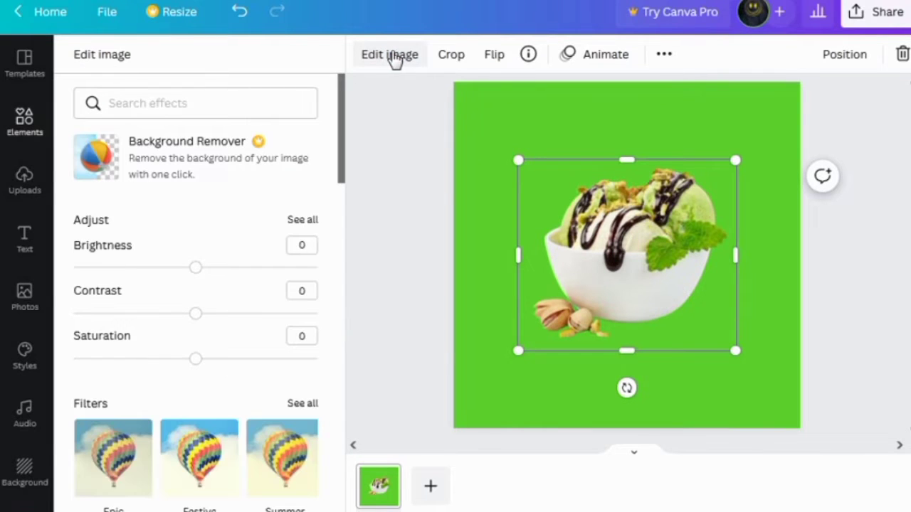
pyautogui.scroll(-4, 244, 489)
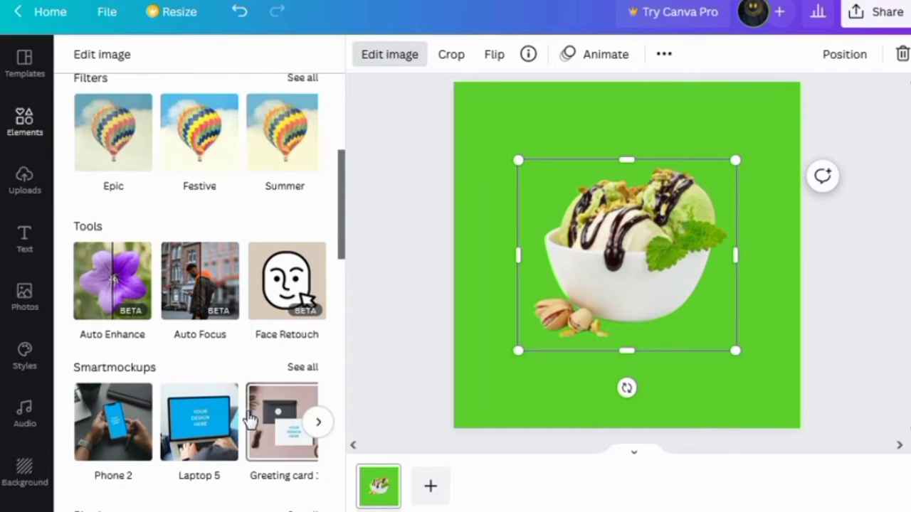
pyautogui.scroll(-5, 209, 470)
pyautogui.click(305, 221)
pyautogui.click(299, 190)
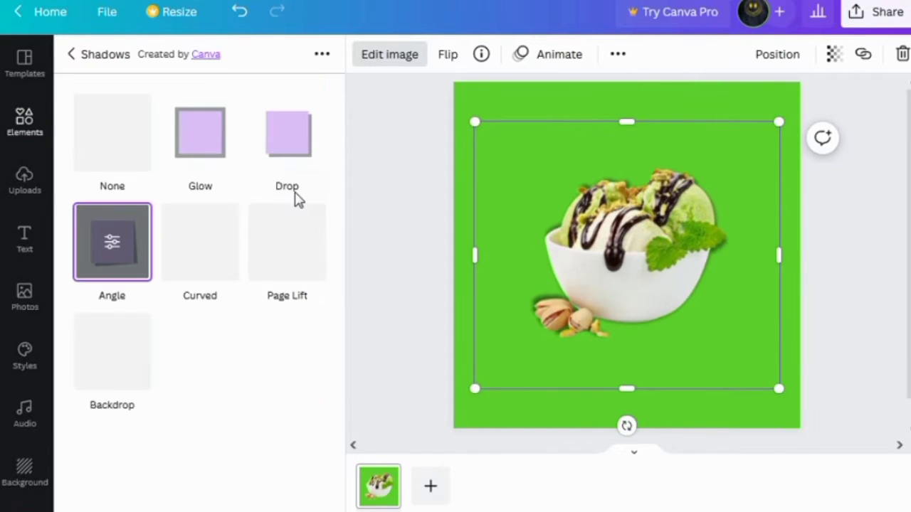
pyautogui.click(288, 271)
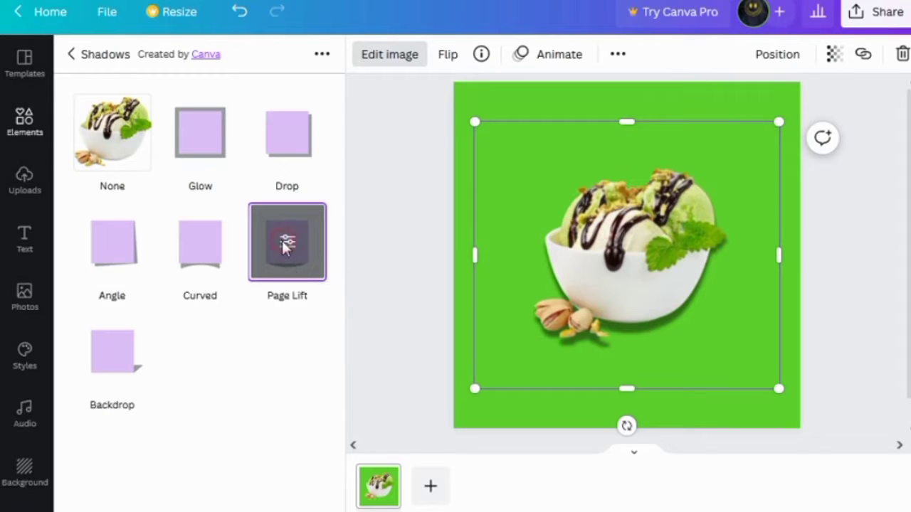
# Step: Set the Page Lift shadow's offset to 0 and its transparency to 34
pyautogui.click(284, 245)
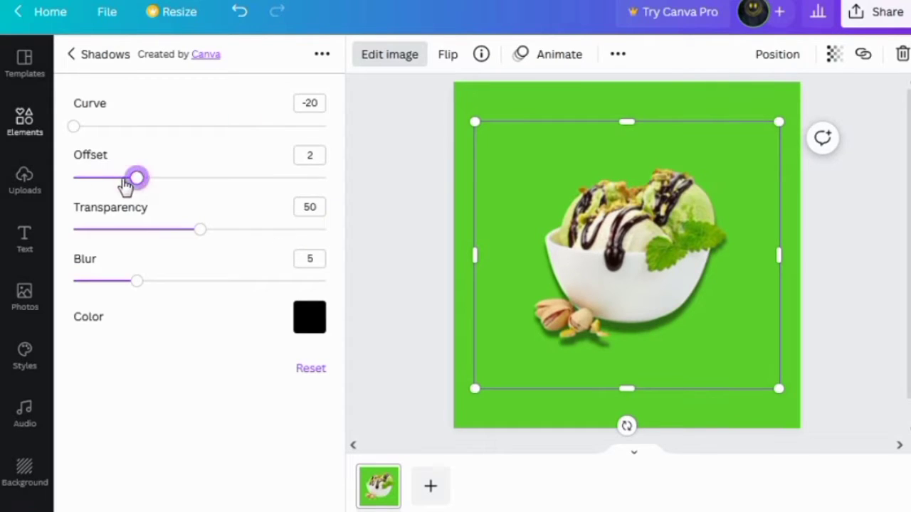
pyautogui.moveTo(126, 185); pyautogui.dragTo(82, 185)
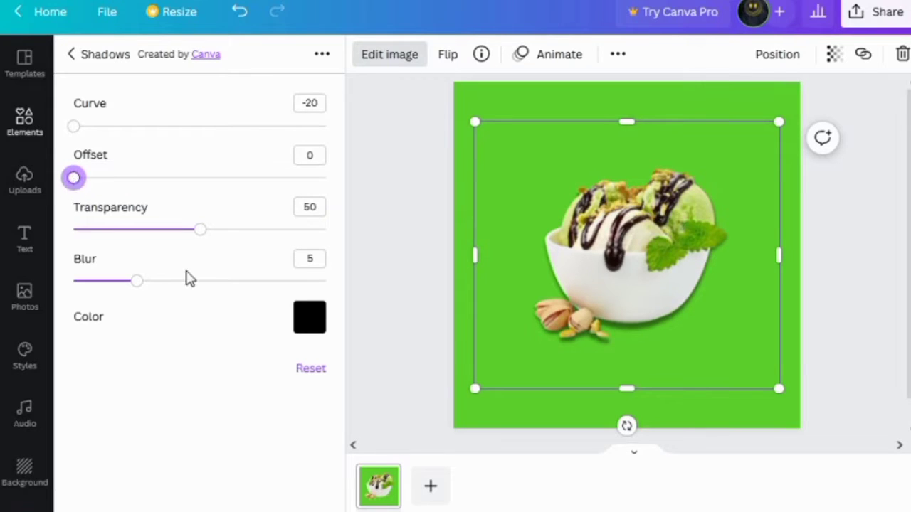
pyautogui.moveTo(192, 240); pyautogui.dragTo(170, 238)
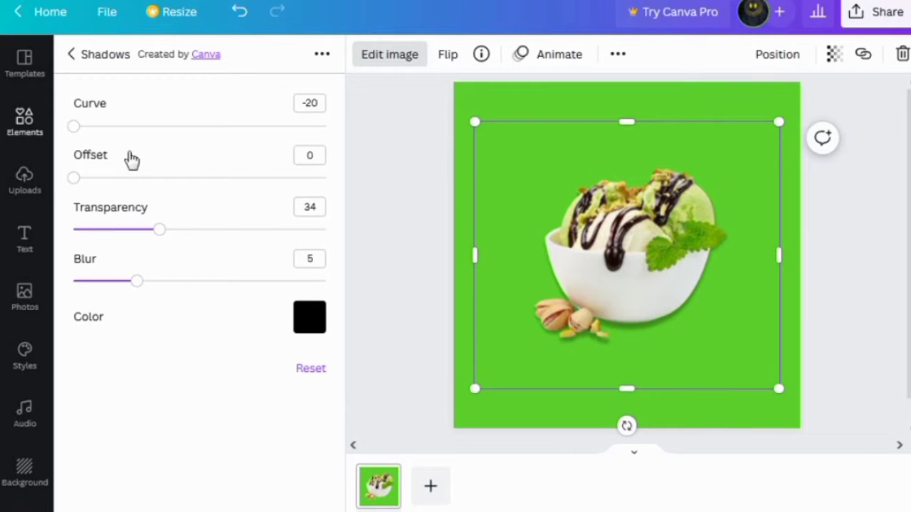
# Step: Search the elements for paint stroke graphics, switch to Paint splatter, and add the green splatter to the page
pyautogui.click(26, 120)
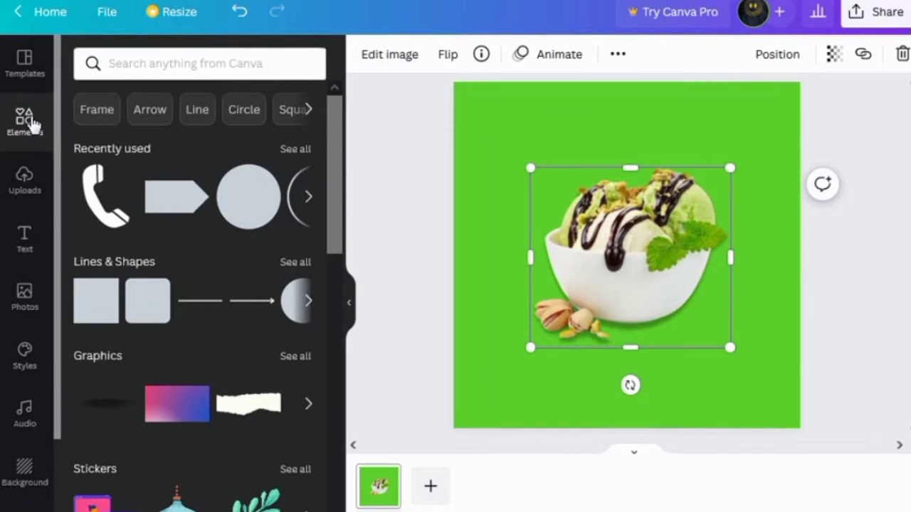
pyautogui.click(143, 67)
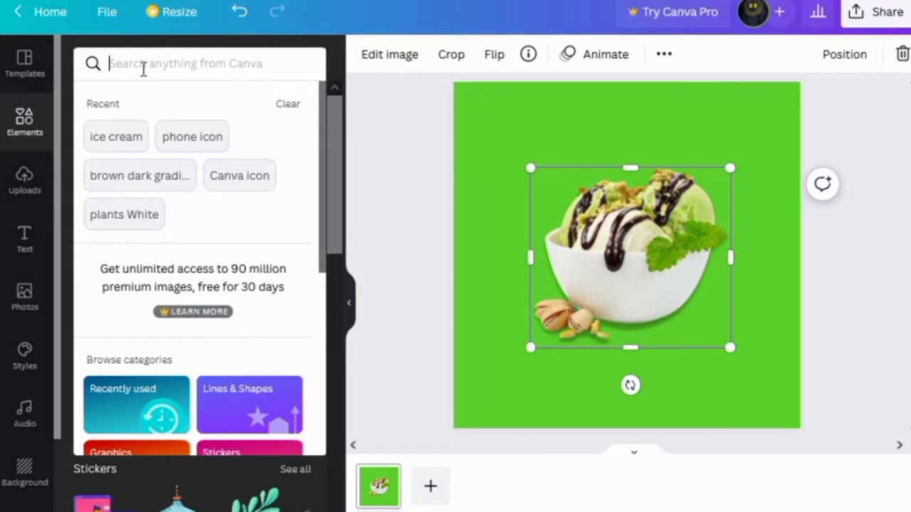
pyautogui.write('paint')
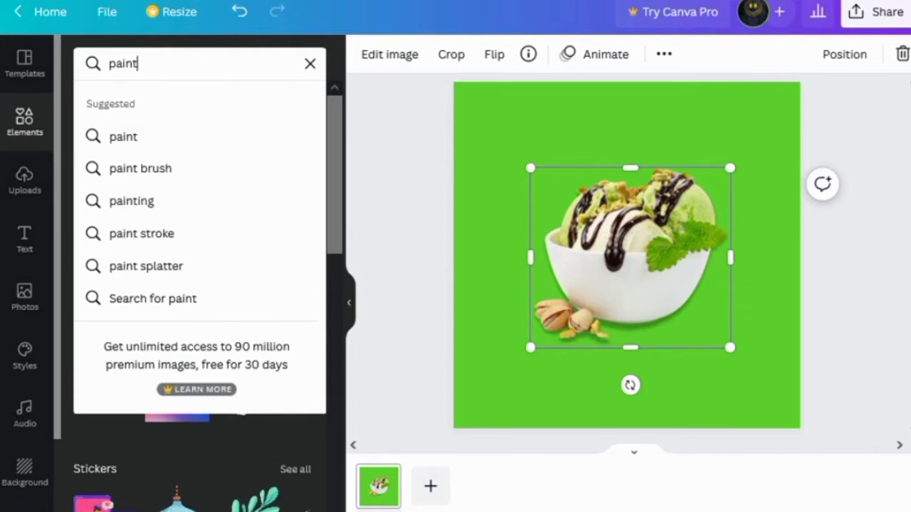
pyautogui.click(158, 233)
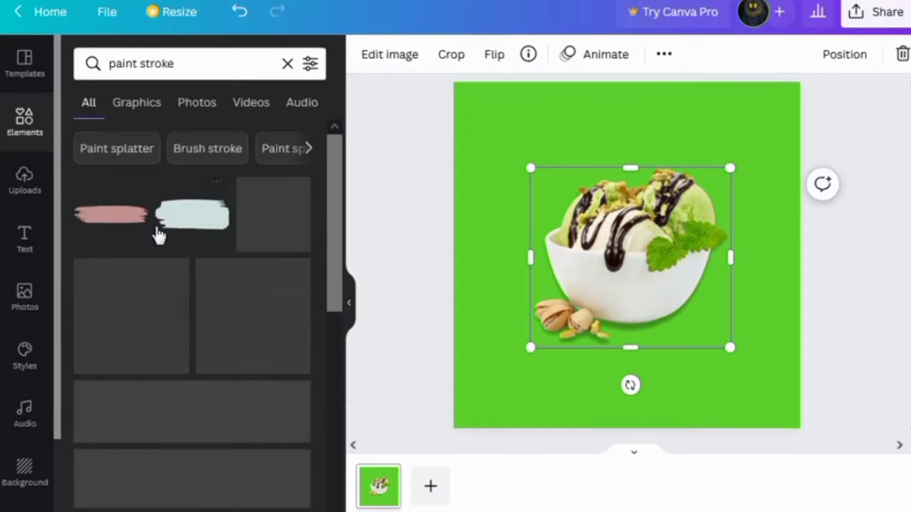
pyautogui.scroll(-4, 157, 234)
pyautogui.click(137, 102)
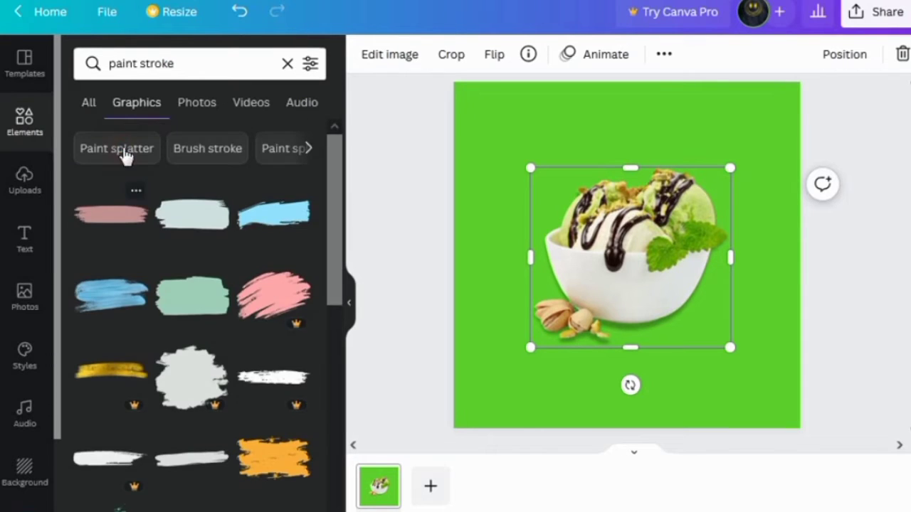
pyautogui.click(123, 153)
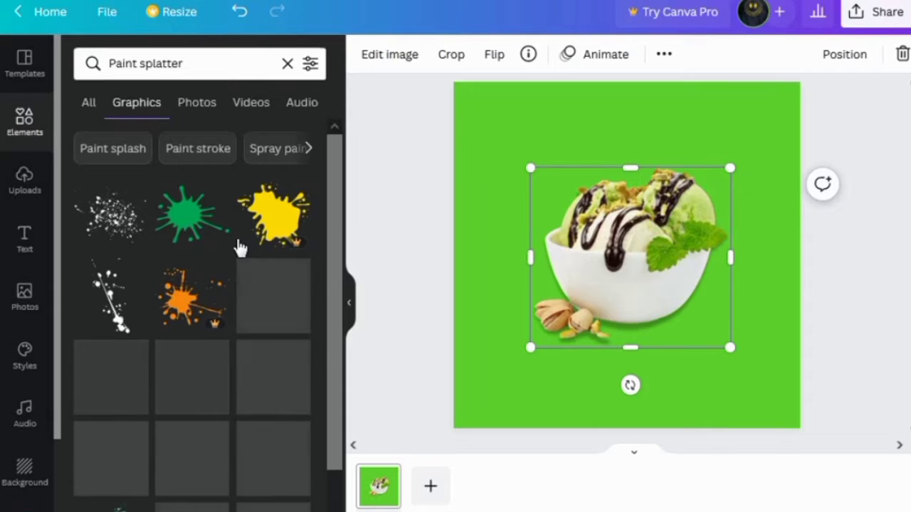
pyautogui.click(205, 224)
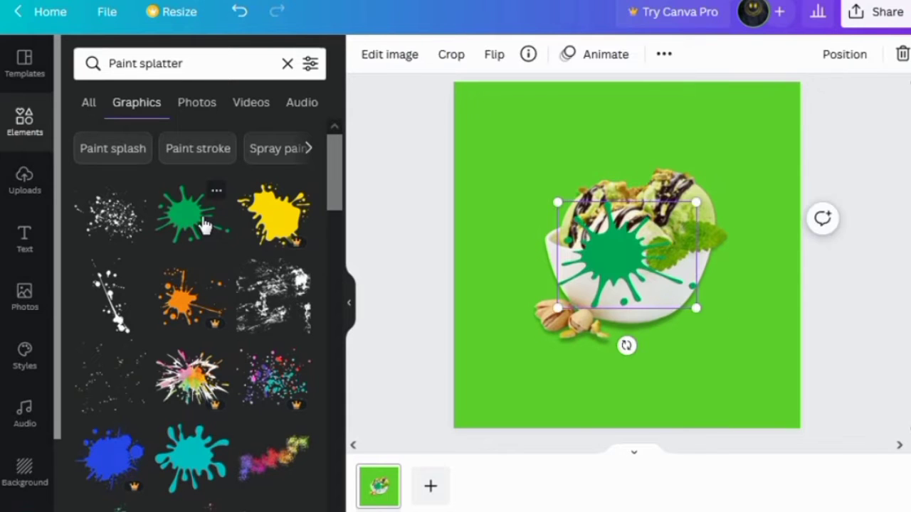
# Step: Recolor the splatter light green and enlarge it so it spreads across most of the page
pyautogui.click(365, 54)
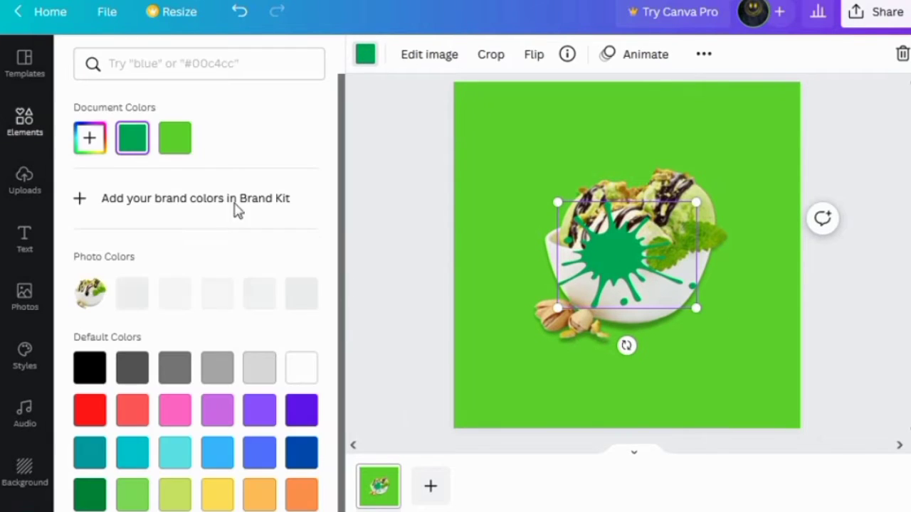
pyautogui.click(133, 495)
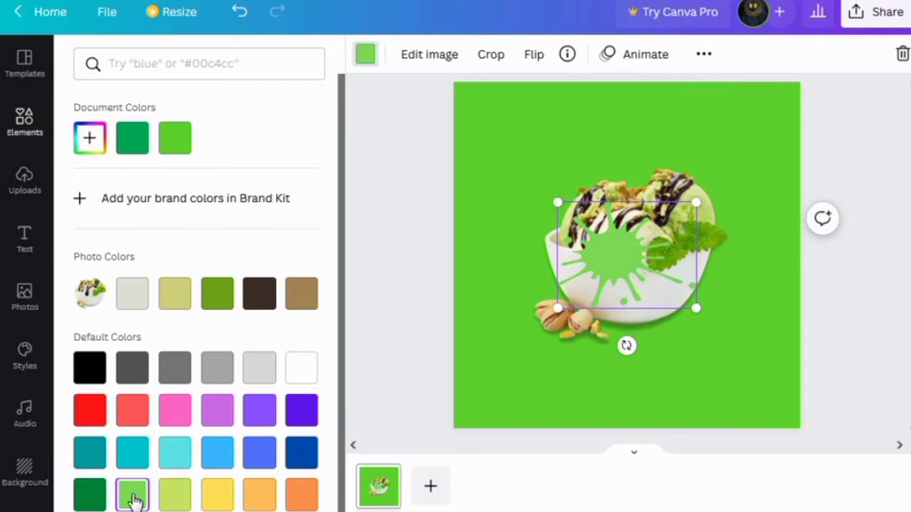
pyautogui.moveTo(696, 202)
pyautogui.mouseDown()
pyautogui.moveTo(706, 177)
pyautogui.moveTo(765, 150)
pyautogui.mouseUp()
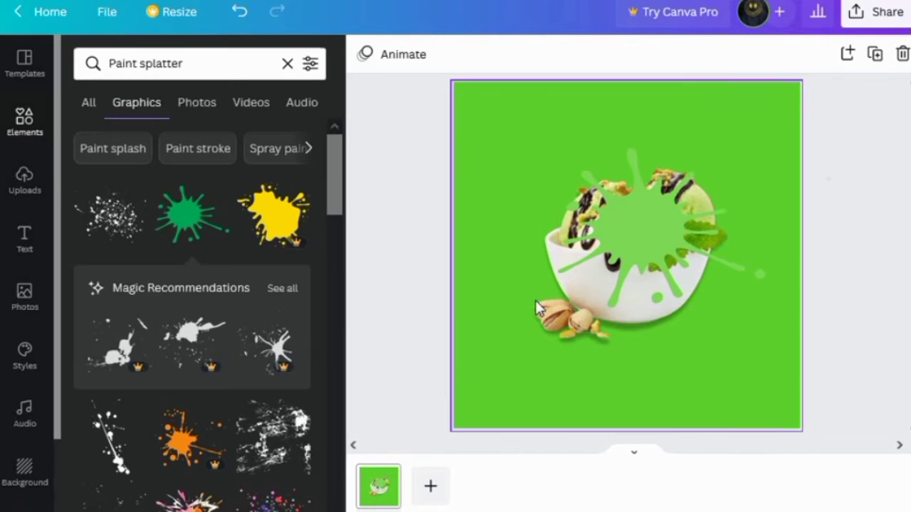
pyautogui.moveTo(558, 307); pyautogui.dragTo(455, 387)
pyautogui.moveTo(555, 281); pyautogui.dragTo(595, 281)
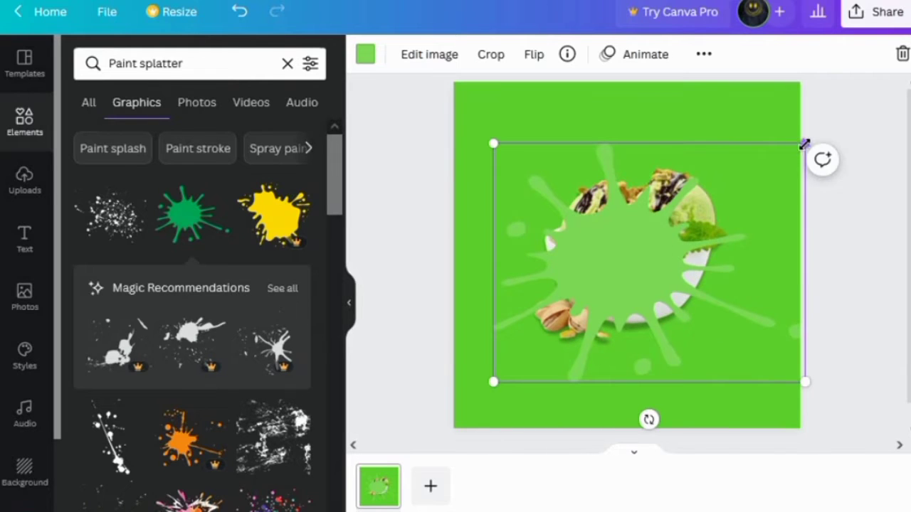
pyautogui.moveTo(803, 145); pyautogui.dragTo(849, 111)
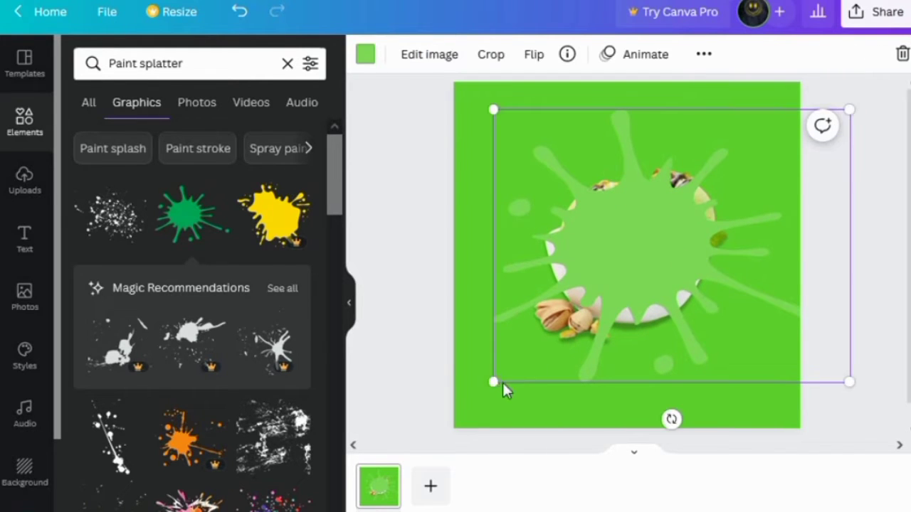
pyautogui.moveTo(502, 382); pyautogui.dragTo(471, 401)
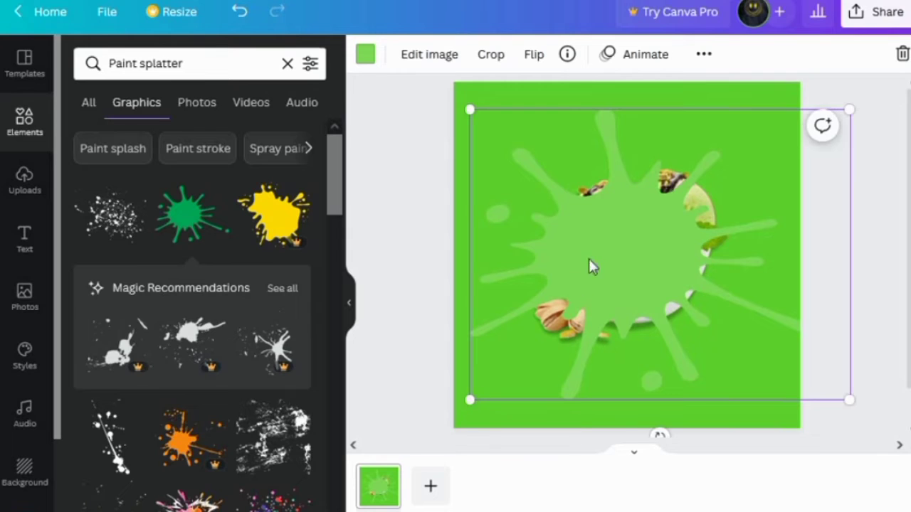
# Step: Send the splatter behind the ice cream bowl and shift it down towards the page's lower edge
pyautogui.click(703, 57)
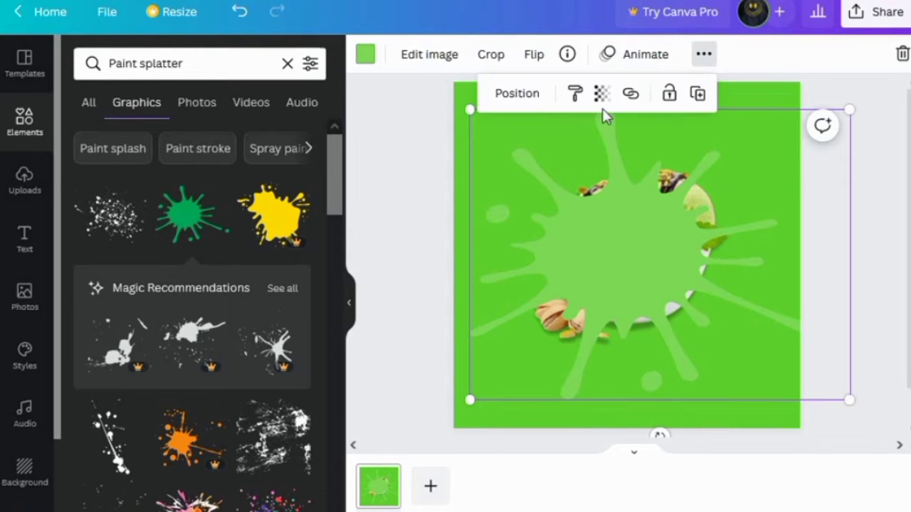
pyautogui.click(517, 96)
pyautogui.click(451, 146)
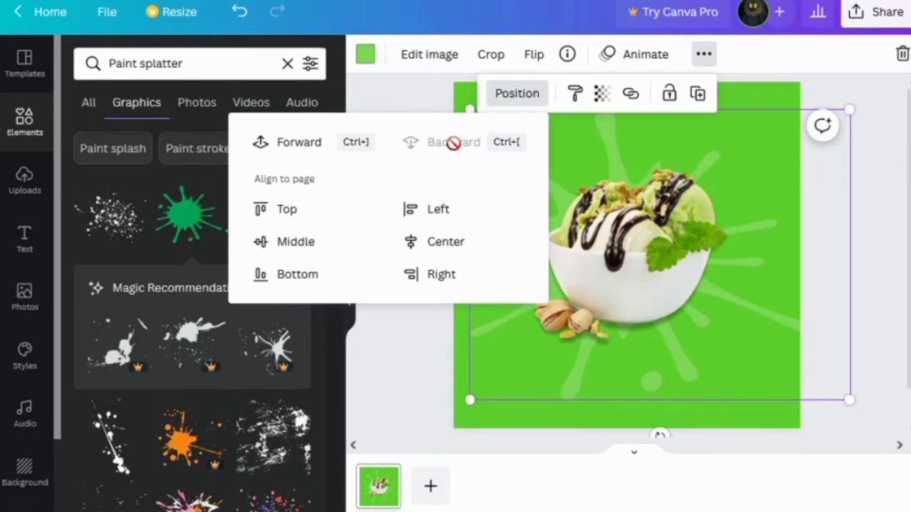
pyautogui.click(770, 63)
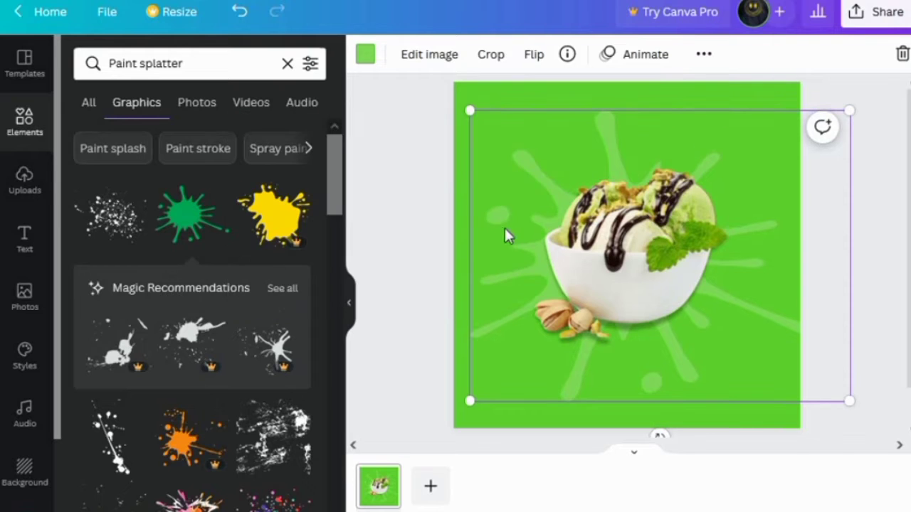
pyautogui.moveTo(514, 292); pyautogui.dragTo(510, 310)
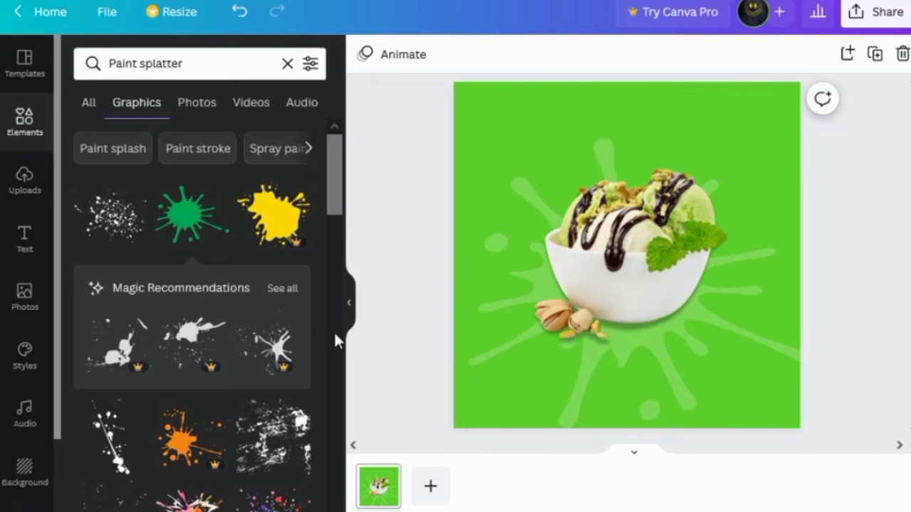
# Step: Add a heading reading "ICE" and place it in the upper-left area of the page
pyautogui.click(25, 241)
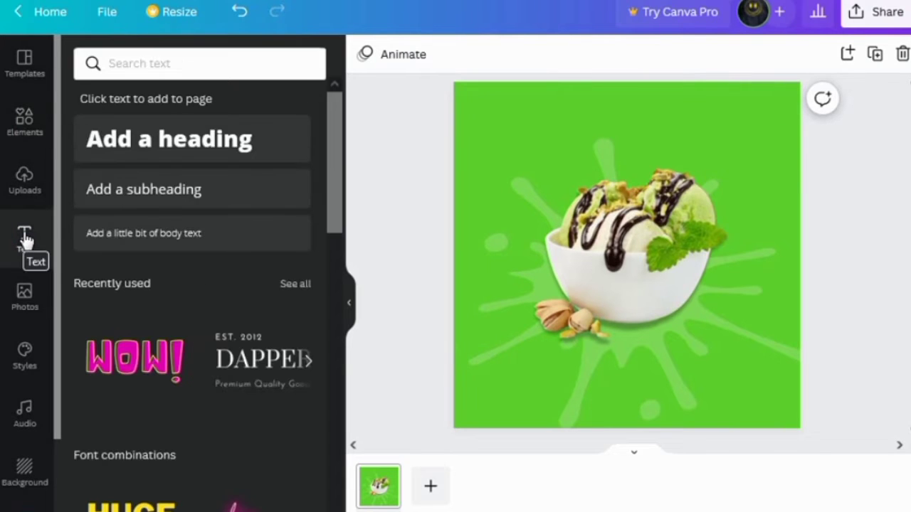
pyautogui.click(176, 147)
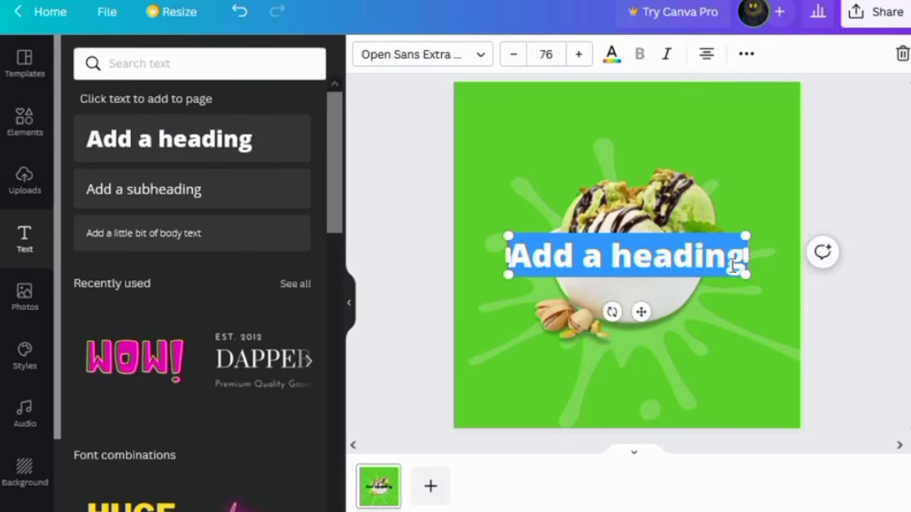
pyautogui.write('ICE')
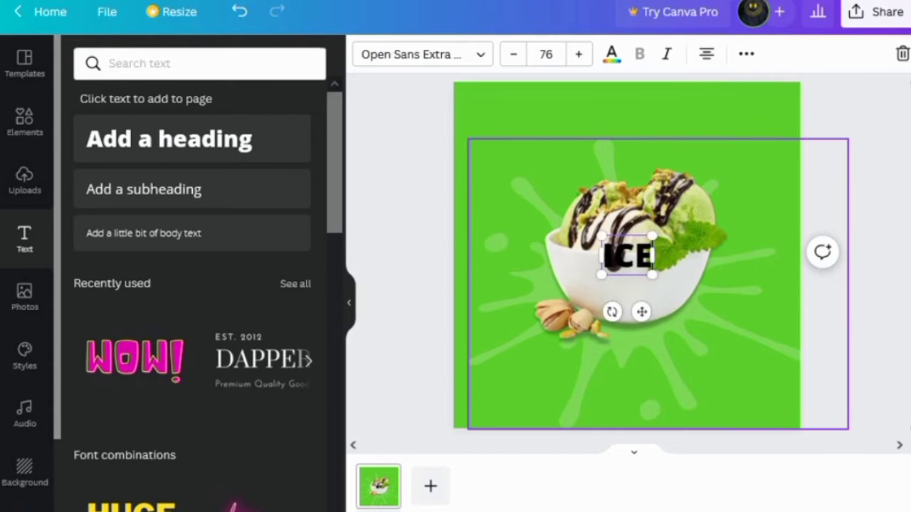
pyautogui.moveTo(641, 311); pyautogui.dragTo(520, 193)
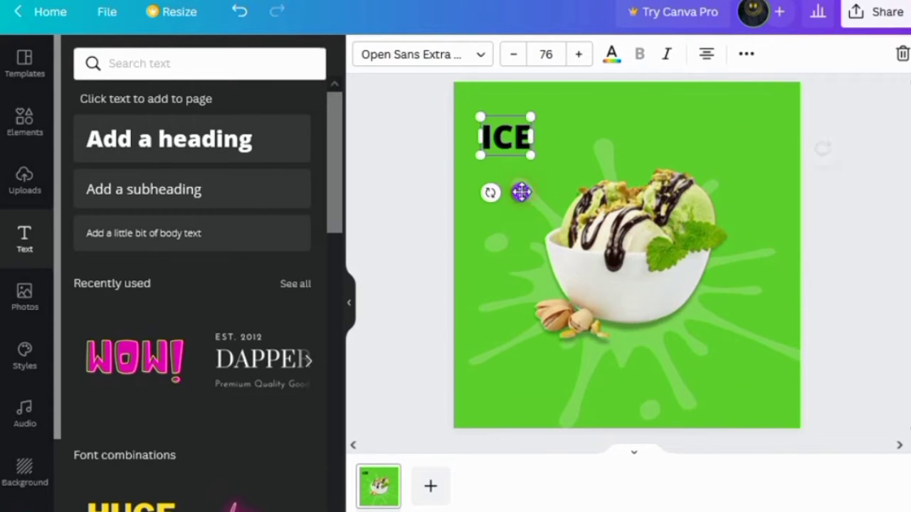
# Step: Add a separate text reading "CREAM" below the ICE heading, widened so the word fits on one line
pyautogui.click(255, 161)
pyautogui.press('BackSpace')
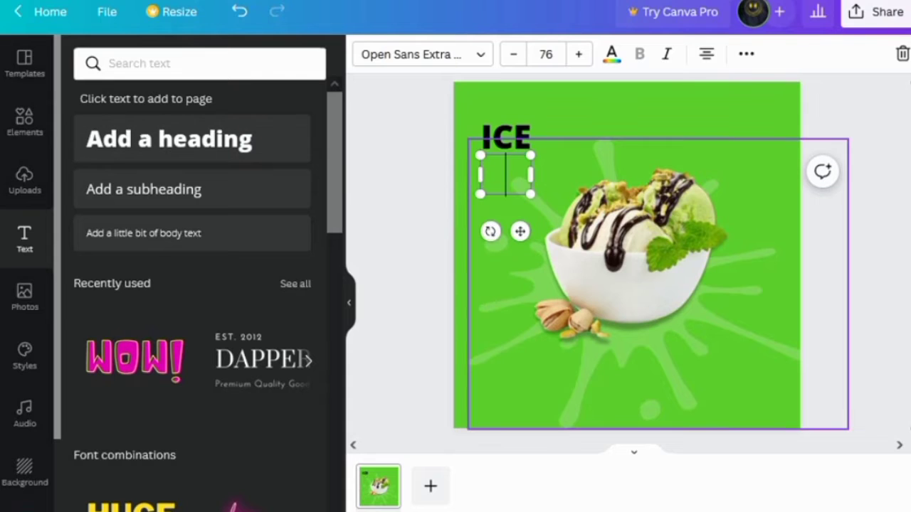
pyautogui.write('CREAM')
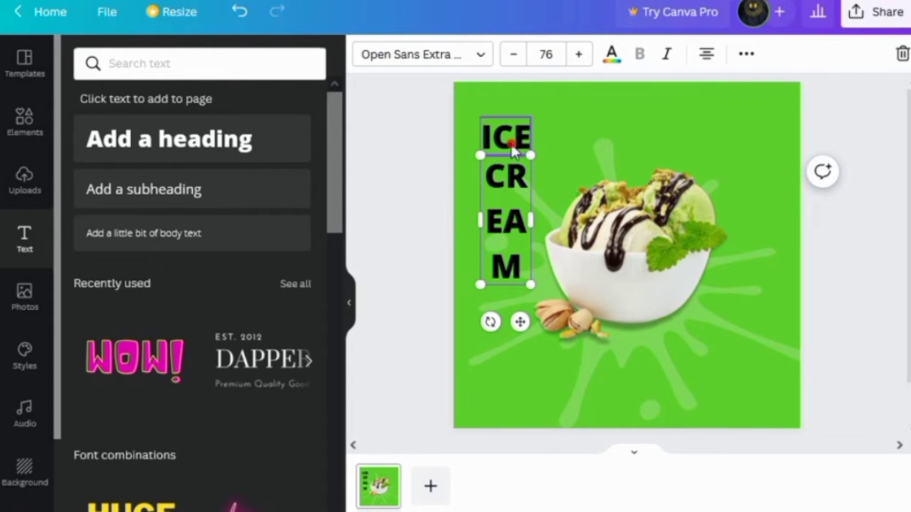
pyautogui.moveTo(531, 221); pyautogui.dragTo(534, 199)
# Step: Restyle the ICE text in white at size 198 and place it in the page's upper-left corner
pyautogui.click(498, 108)
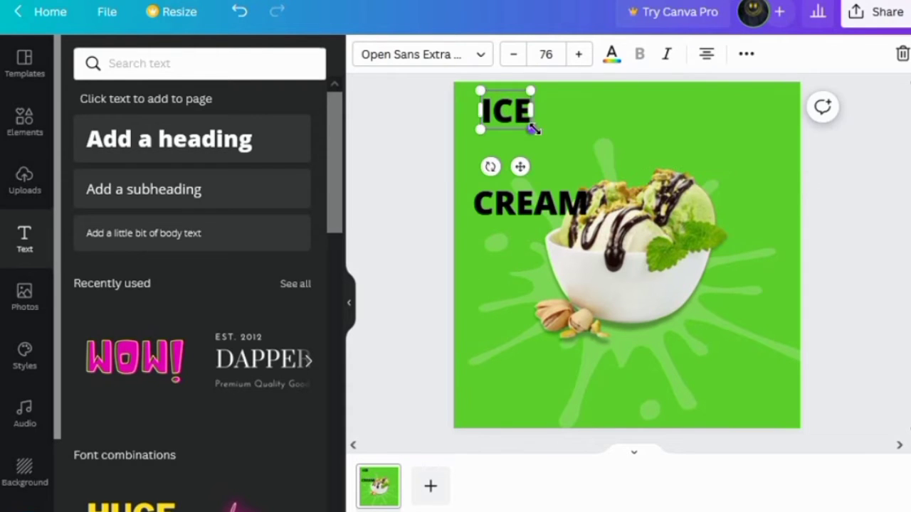
pyautogui.moveTo(532, 128); pyautogui.dragTo(631, 174)
pyautogui.click(611, 54)
pyautogui.click(301, 368)
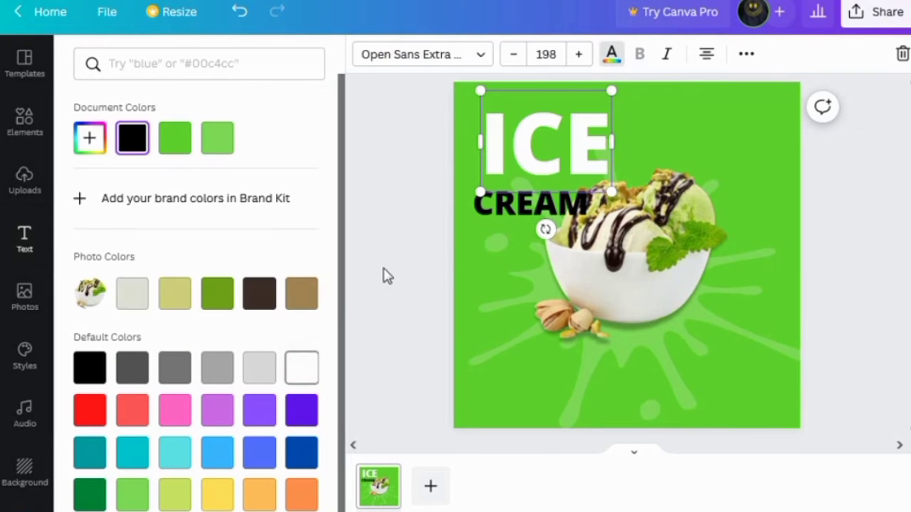
pyautogui.moveTo(543, 137); pyautogui.dragTo(525, 134)
# Step: Restyle the CREAM text in white at size 85 and place it directly beneath ICE
pyautogui.click(532, 203)
pyautogui.moveTo(532, 203)
pyautogui.mouseDown()
pyautogui.moveTo(523, 202)
pyautogui.moveTo(532, 190)
pyautogui.moveTo(523, 188)
pyautogui.mouseUp()
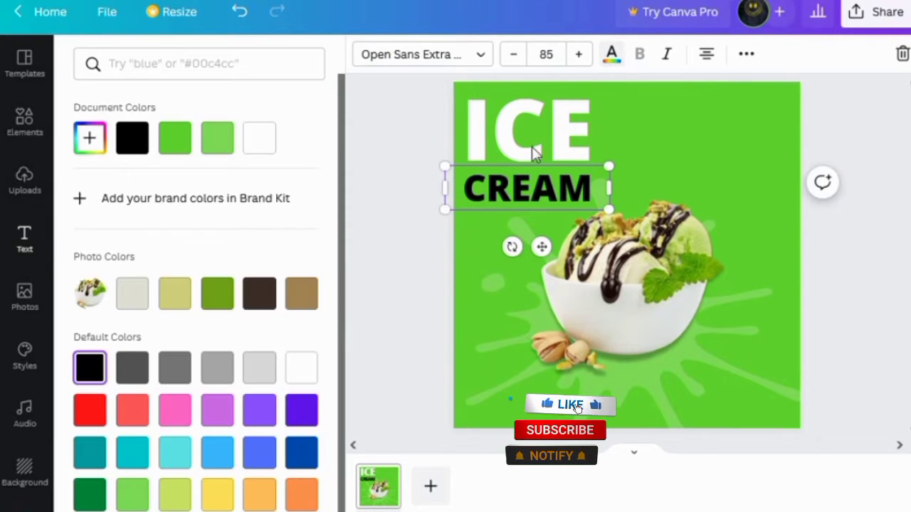
pyautogui.click(301, 367)
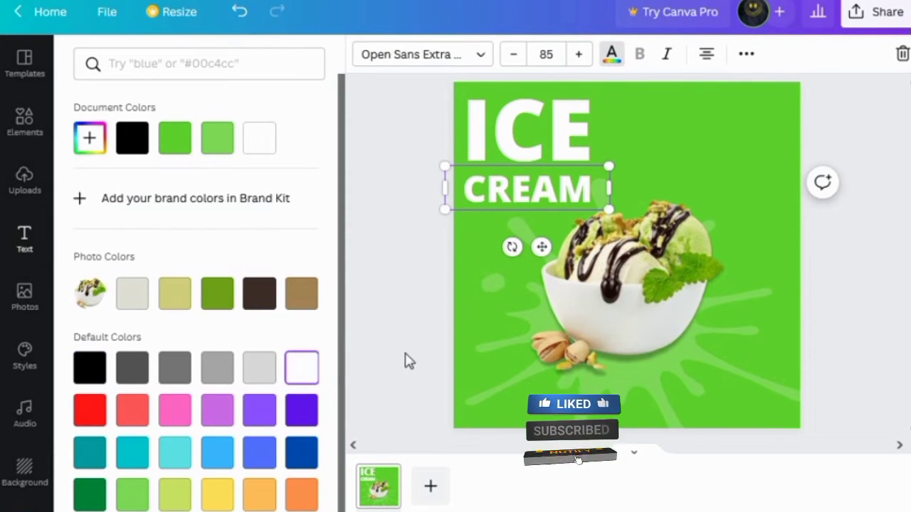
# Step: Change the font of the ICE text to Archivo Black
pyautogui.click(526, 129)
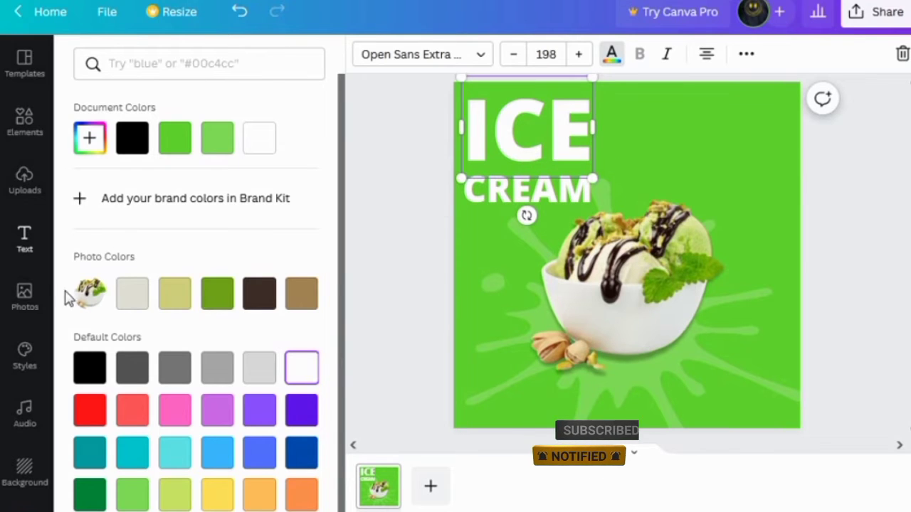
pyautogui.click(476, 55)
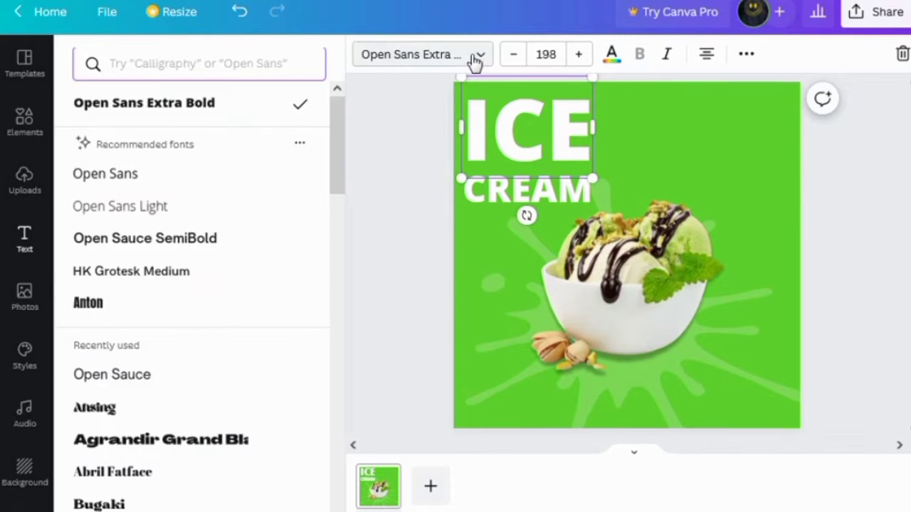
pyautogui.scroll(-10, 169, 427)
pyautogui.click(169, 427)
pyautogui.scroll(-5, 163, 437)
pyautogui.scroll(-3, 157, 427)
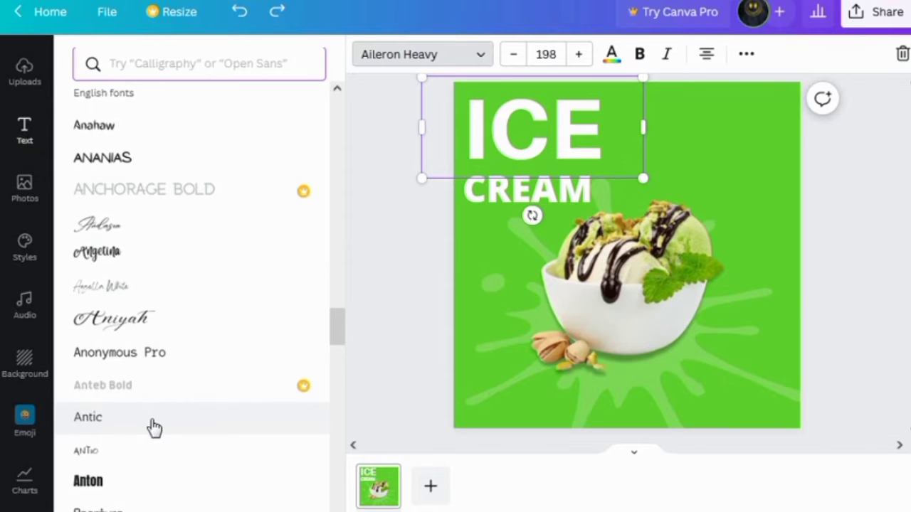
pyautogui.scroll(-5, 153, 423)
pyautogui.click(155, 393)
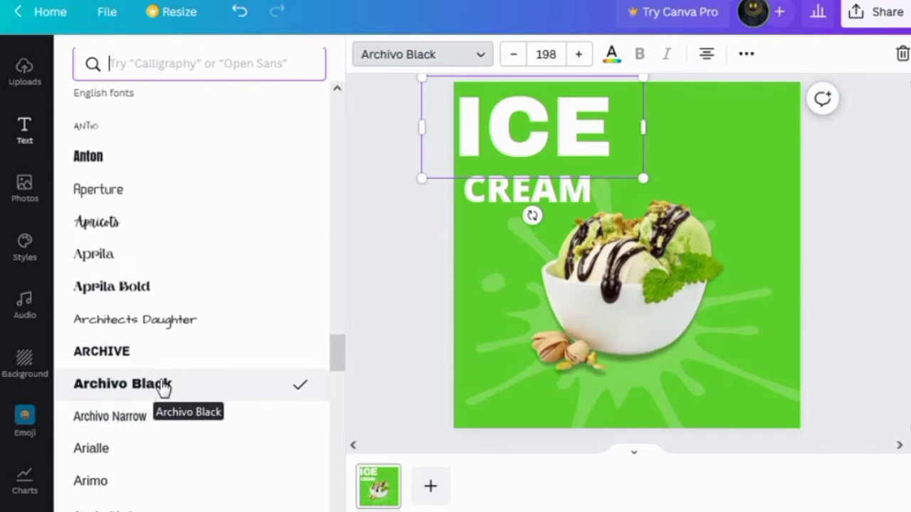
# Step: Set the CREAM text to Archivo Black as well and align it closely under ICE
pyautogui.click(530, 203)
pyautogui.click(166, 390)
pyautogui.click(448, 217)
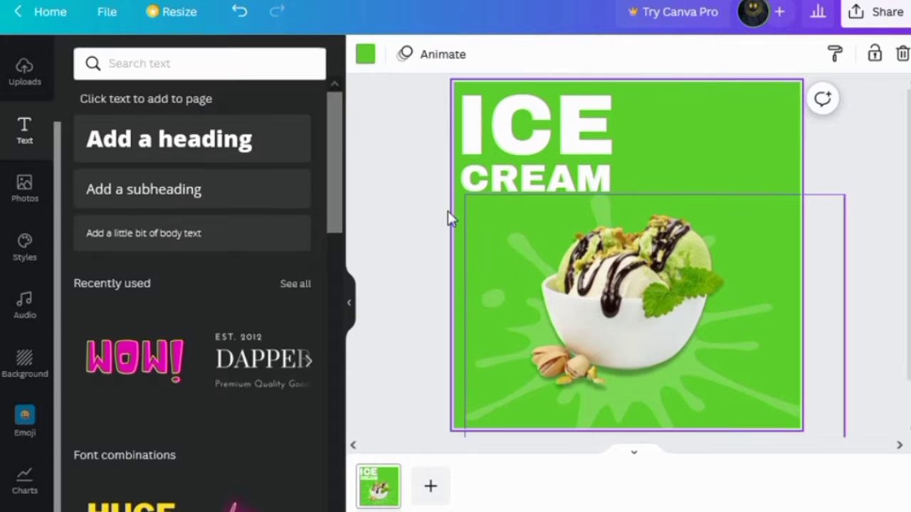
# Step: Add a subheading reading "sad do elusmod tempor incididunt labore at dolore magna aliqua"
pyautogui.click(153, 189)
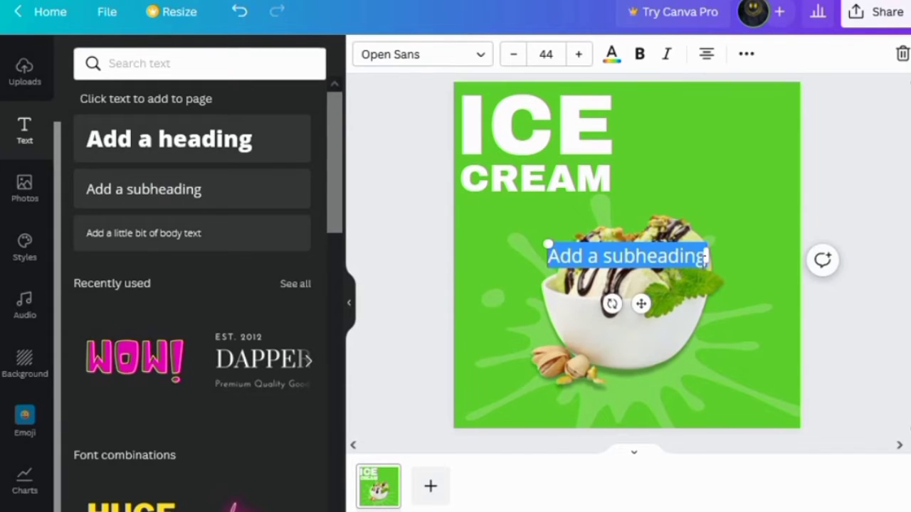
pyautogui.press('BackSpace')
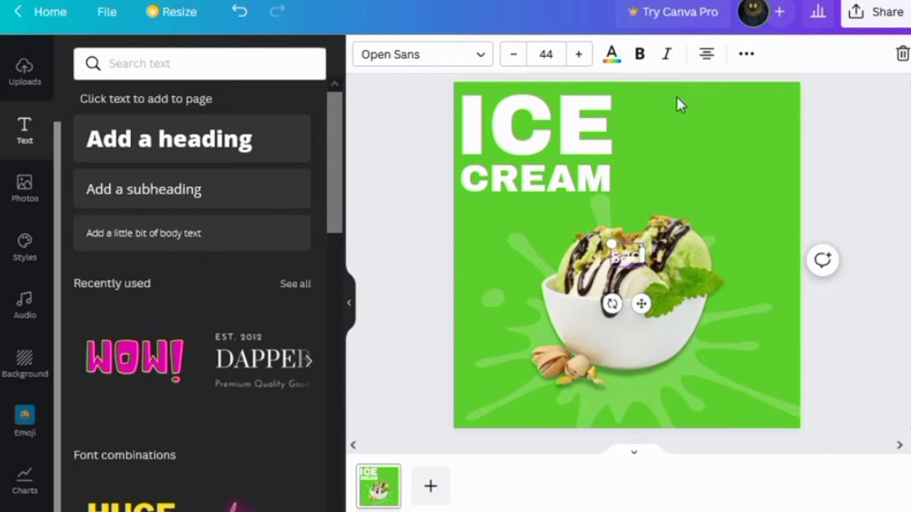
pyautogui.click(611, 55)
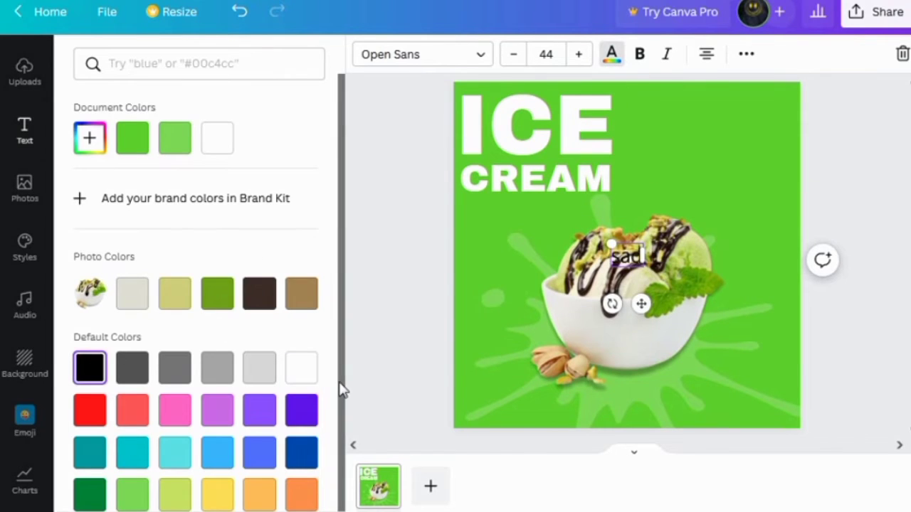
pyautogui.write('sad do')
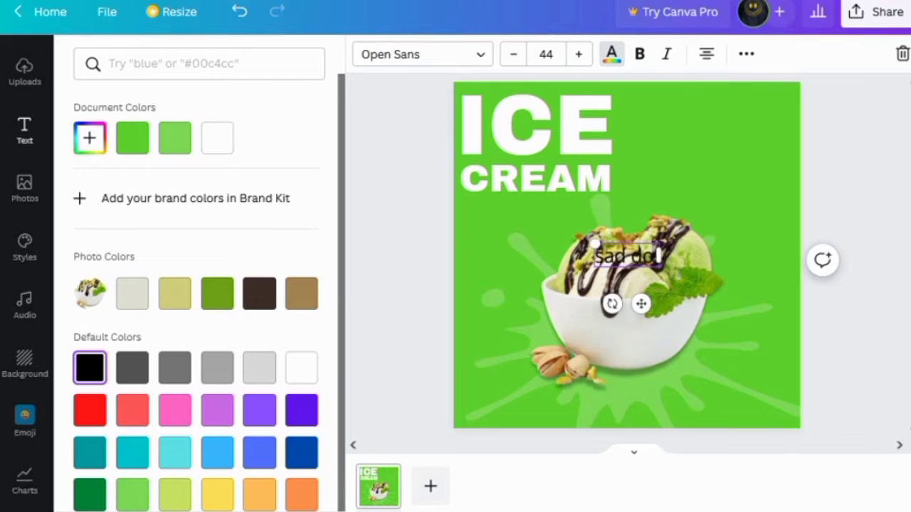
pyautogui.write(' dfement')
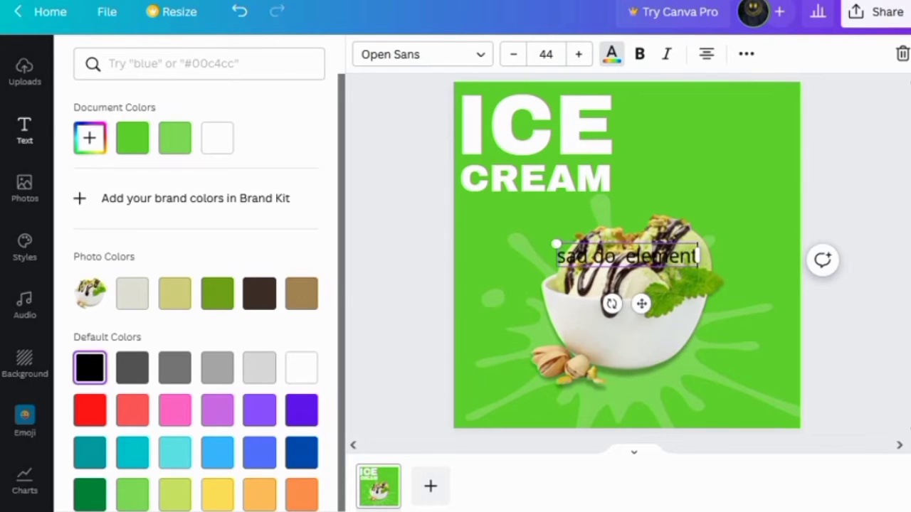
pyautogui.press('BackSpace')
pyautogui.press('BackSpace')
pyautogui.press('BackSpace')
pyautogui.press('BackSpace')
pyautogui.press('BackSpace')
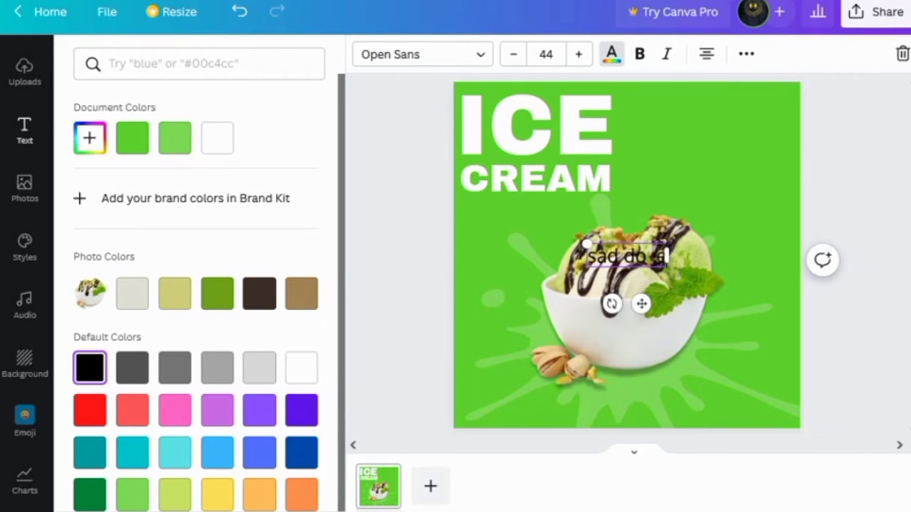
pyautogui.write('usmod')
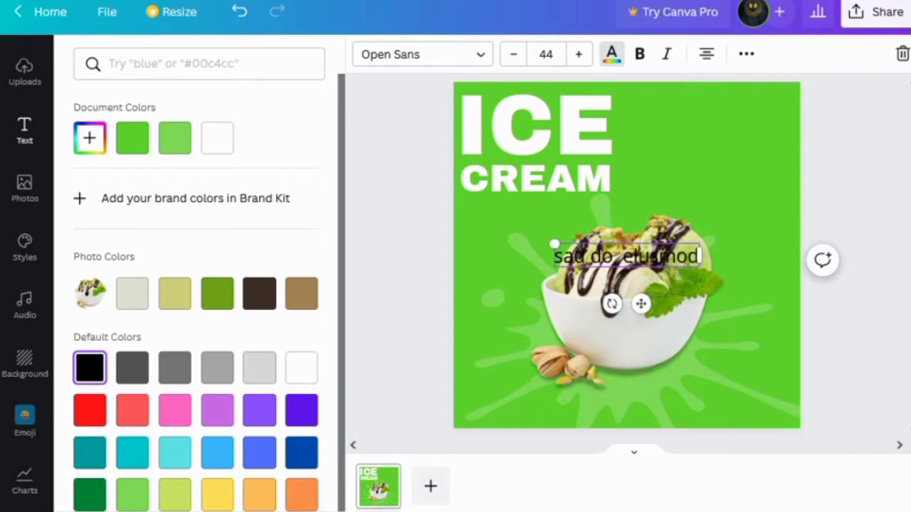
pyautogui.write(' tempor in')
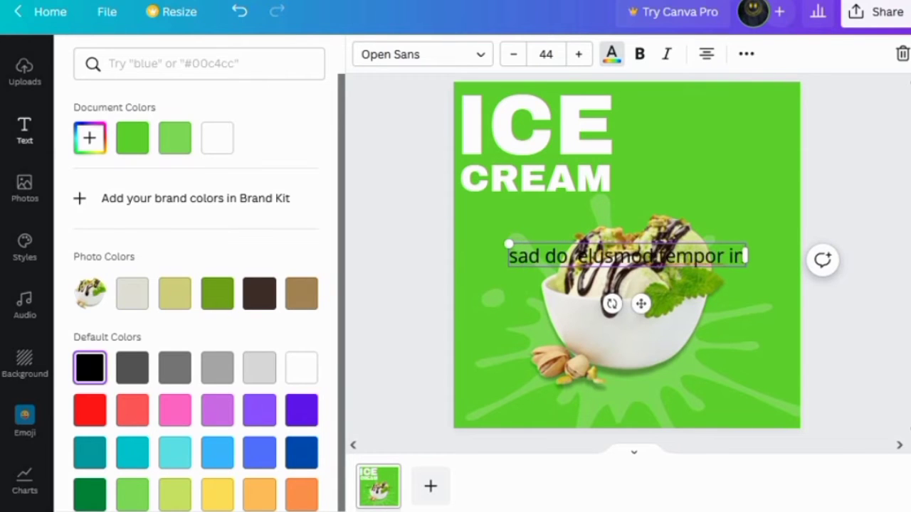
pyautogui.write('cididunt')
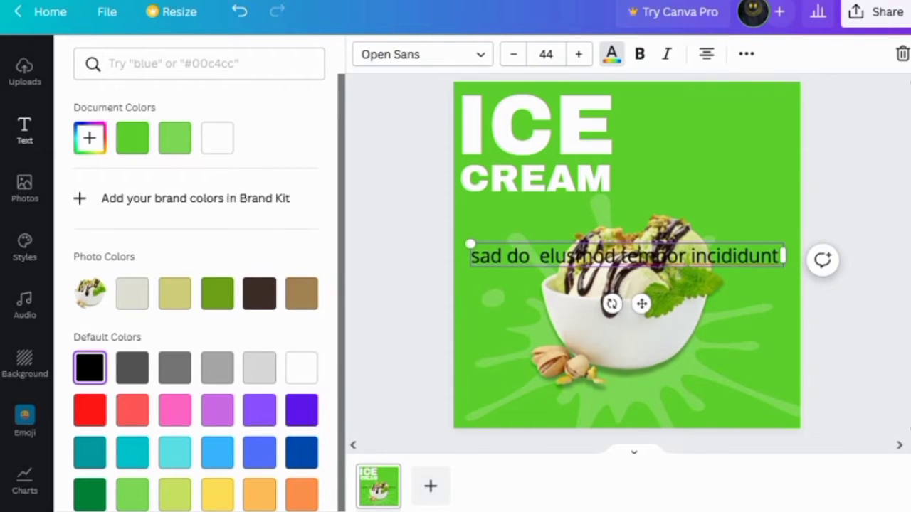
pyautogui.write(' labore a')
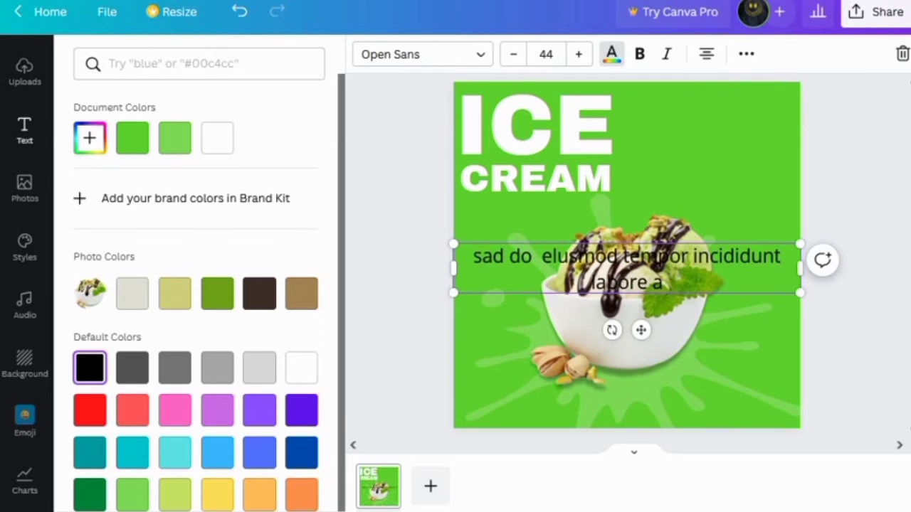
pyautogui.write('t dolore ma')
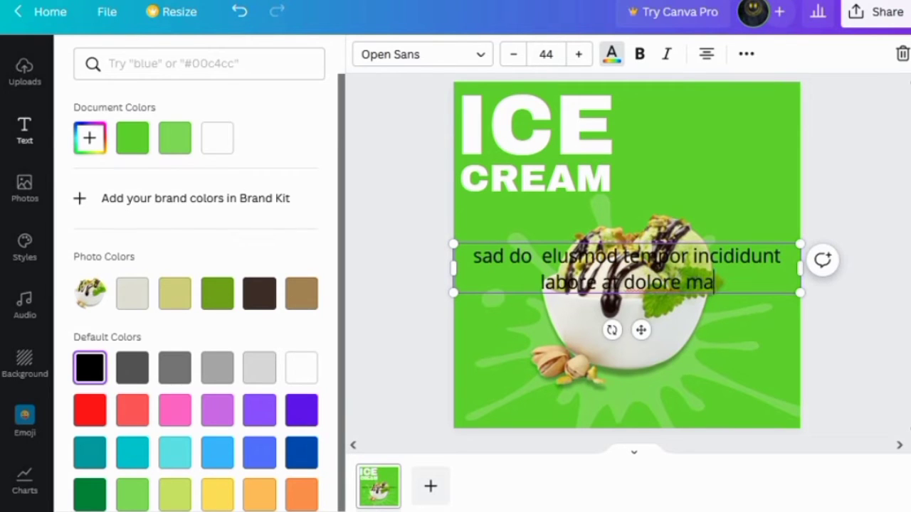
pyautogui.write('gna aliqua')
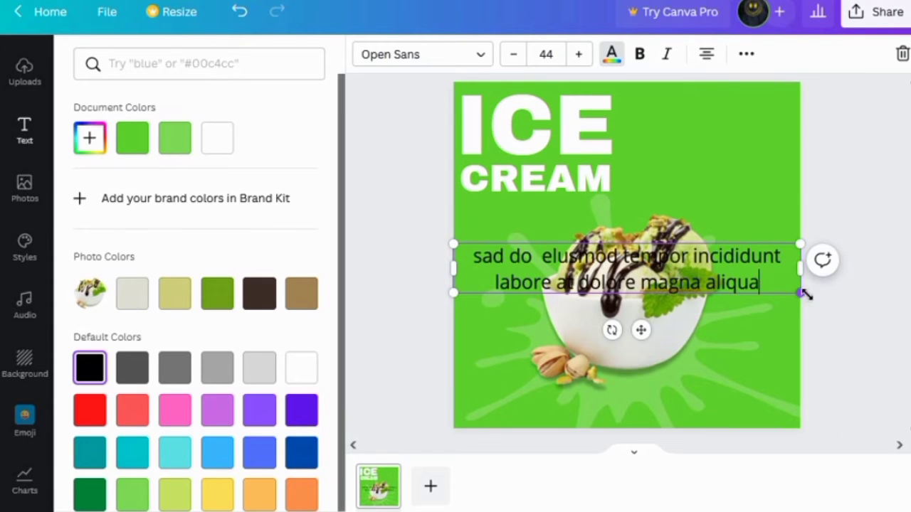
# Step: Reduce the placeholder subheading to size 20.2 and place it as two lines just beneath CREAM
pyautogui.moveTo(800, 292); pyautogui.dragTo(598, 257)
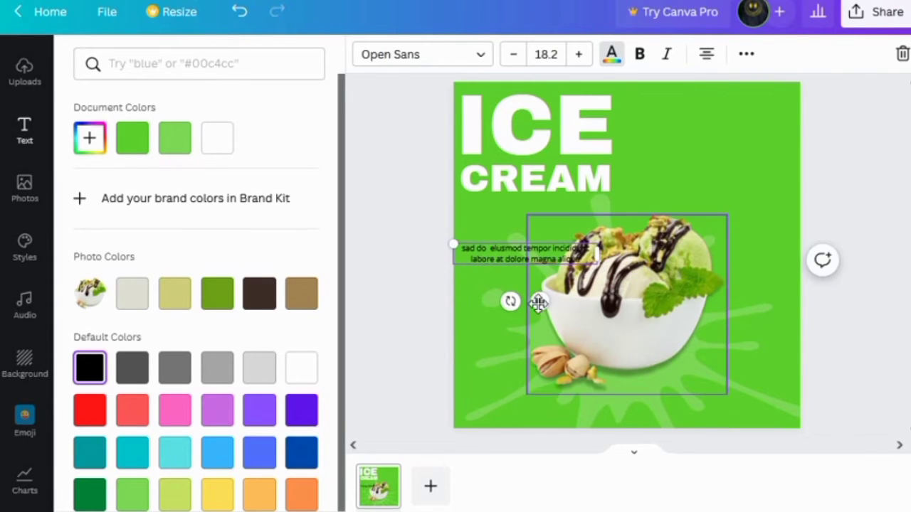
pyautogui.moveTo(539, 301); pyautogui.dragTo(539, 263)
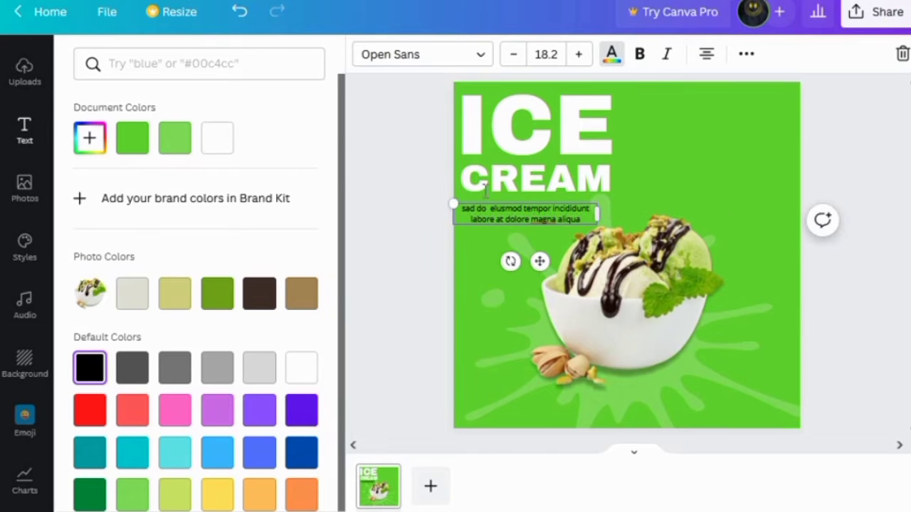
pyautogui.click(579, 55)
pyautogui.click(579, 55)
pyautogui.click(578, 55)
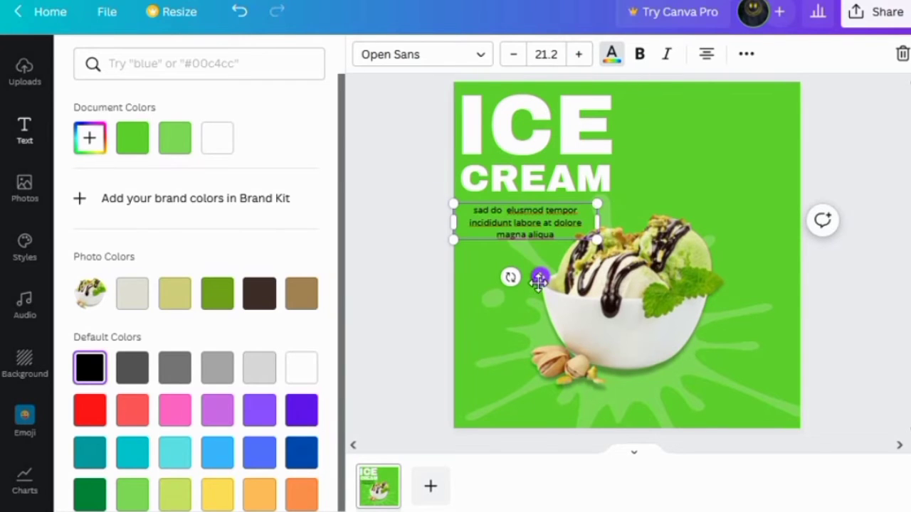
pyautogui.click(513, 55)
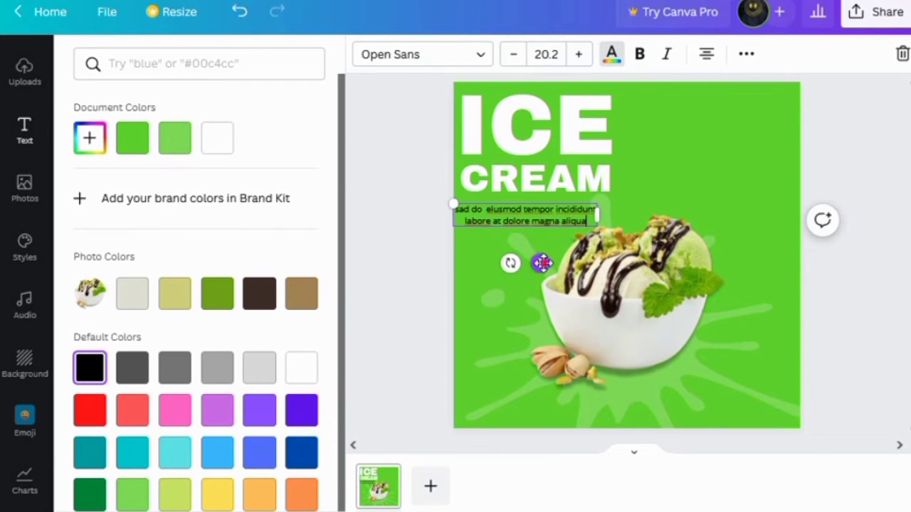
pyautogui.moveTo(542, 263); pyautogui.dragTo(548, 258)
pyautogui.click(700, 149)
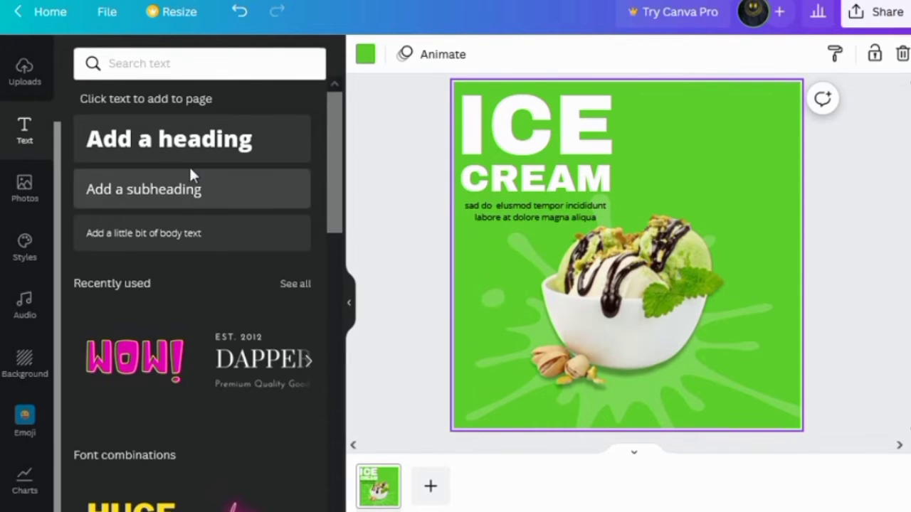
# Step: Add a two-line heading reading "up to" and "10% OFF"
pyautogui.click(204, 147)
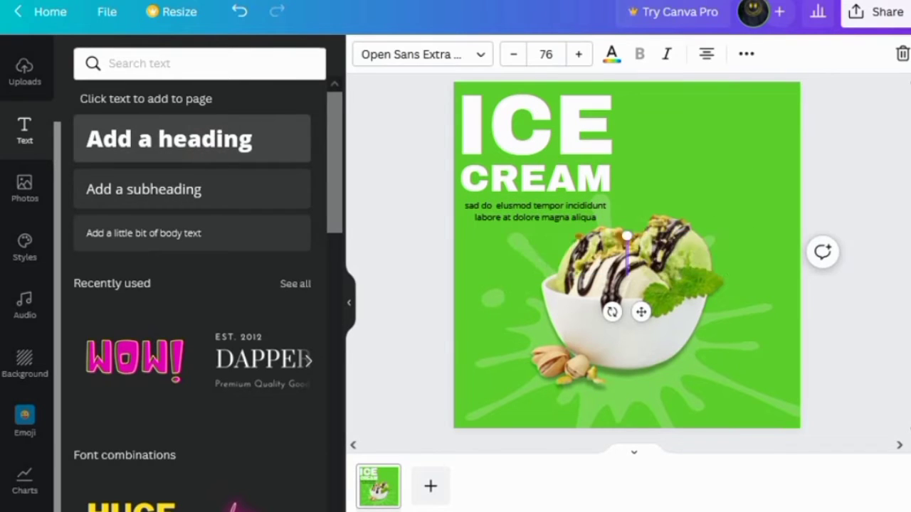
pyautogui.write('up to')
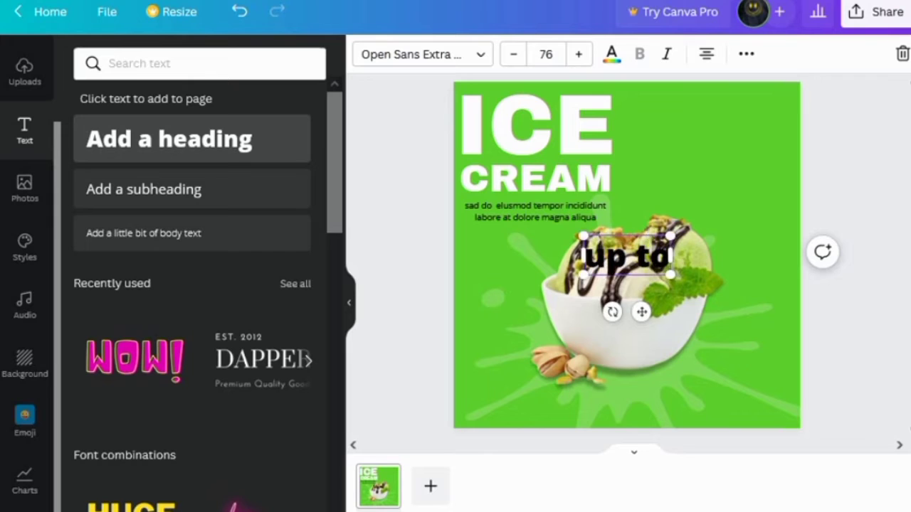
pyautogui.press('Return')
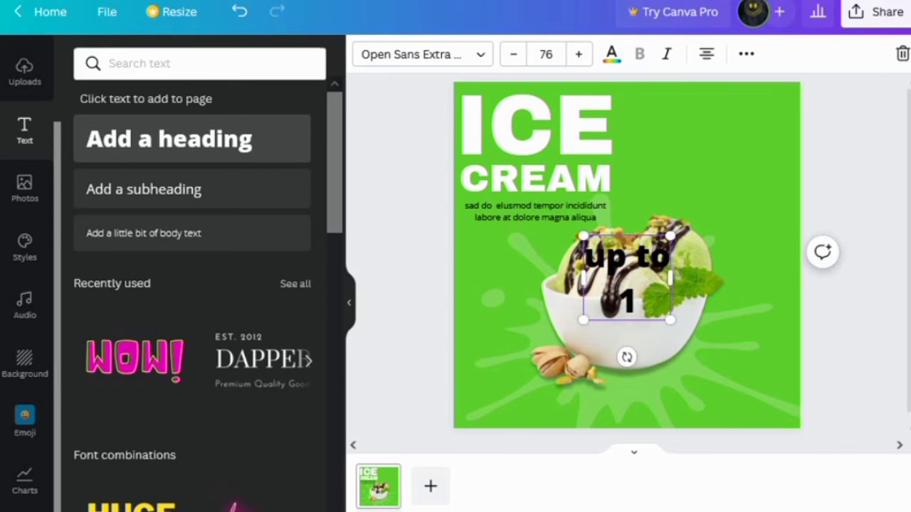
pyautogui.write('10%')
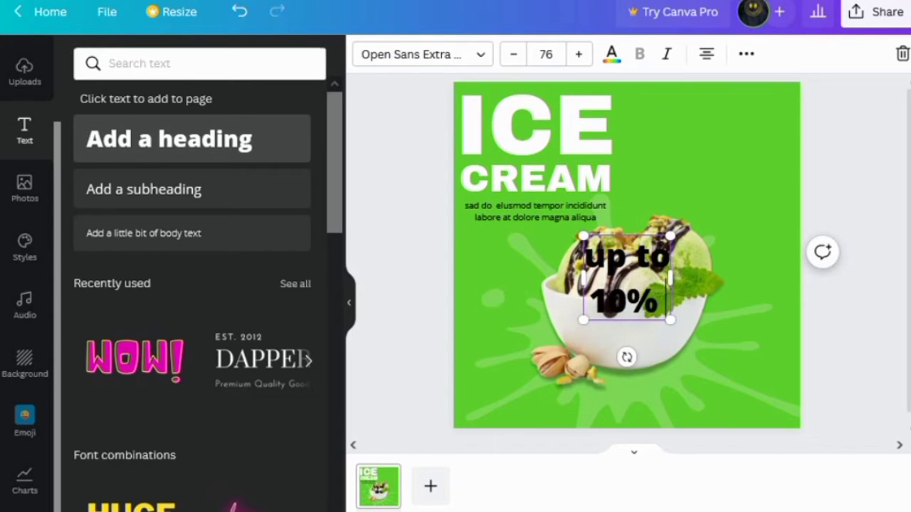
pyautogui.write(' OFF')
# Step: Restyle the "up to 10% OFF" heading in white at a smaller size and place it in the page's lower-right corner
pyautogui.click(611, 56)
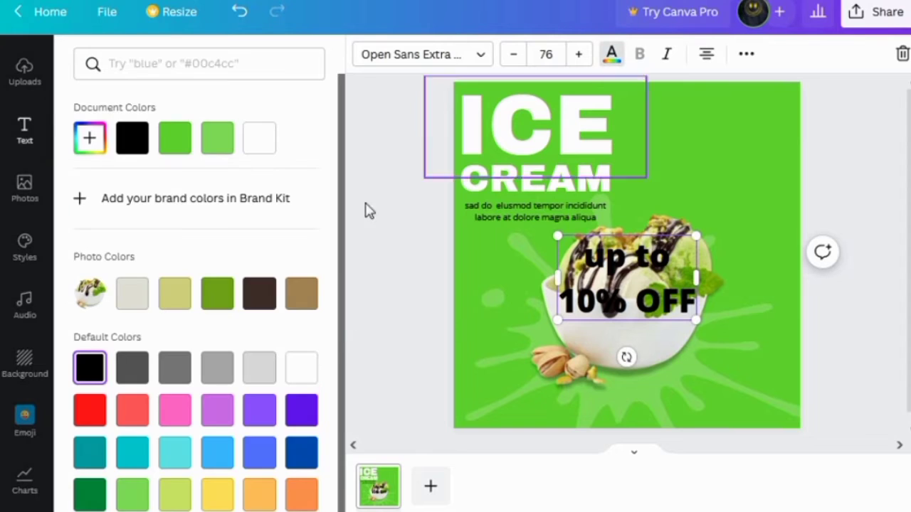
pyautogui.click(294, 376)
pyautogui.moveTo(697, 320); pyautogui.dragTo(664, 299)
pyautogui.click(512, 305)
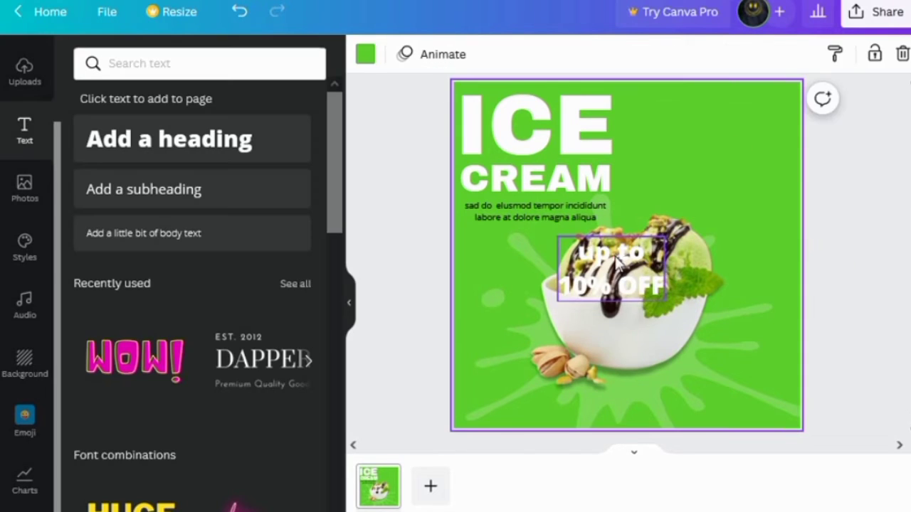
pyautogui.moveTo(610, 268); pyautogui.dragTo(742, 395)
pyautogui.click(846, 200)
# Step: Add a subheading reading "ORDER NOW", reduce it to size 38.5 and place it in the page's lower-left corner
pyautogui.click(244, 189)
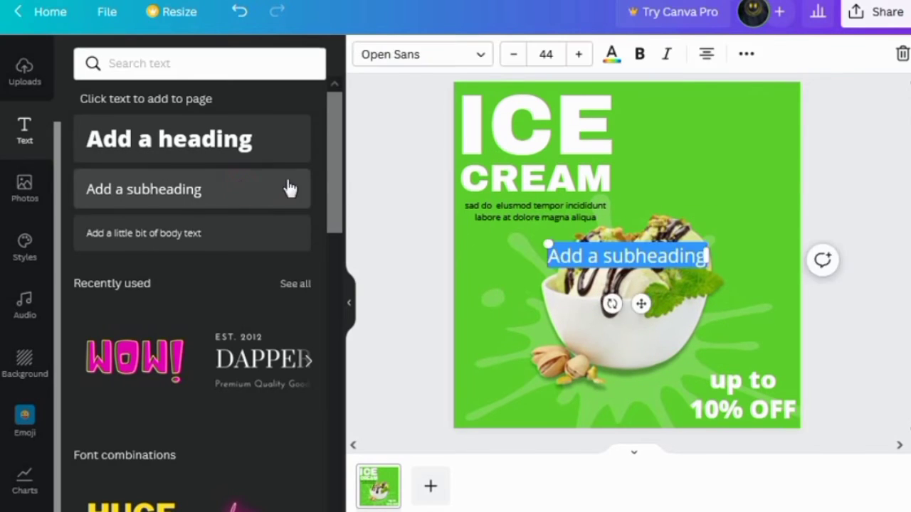
pyautogui.press('BackSpace')
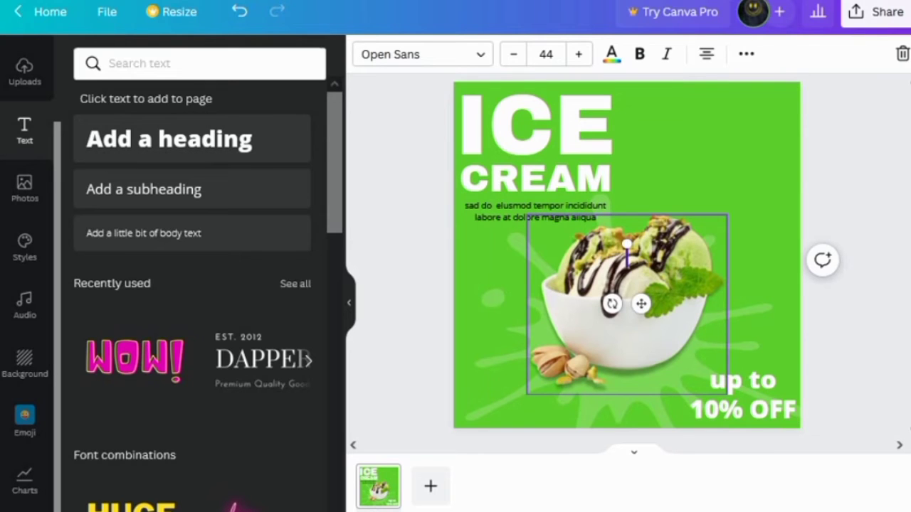
pyautogui.write('ORDER NOW')
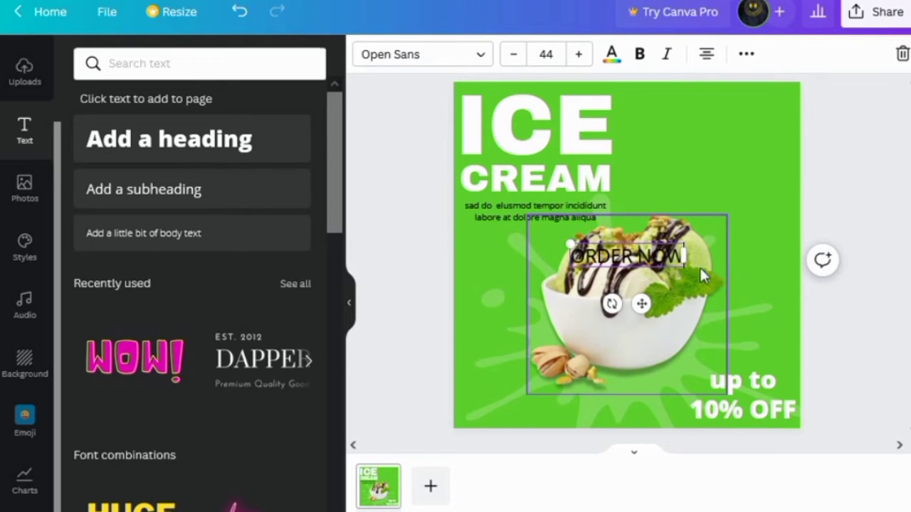
pyautogui.moveTo(645, 304); pyautogui.dragTo(534, 463)
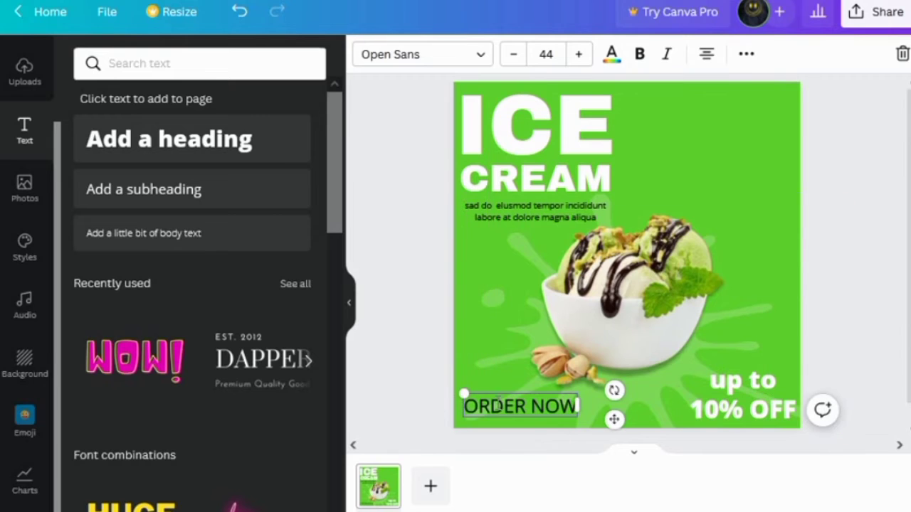
pyautogui.click(411, 494)
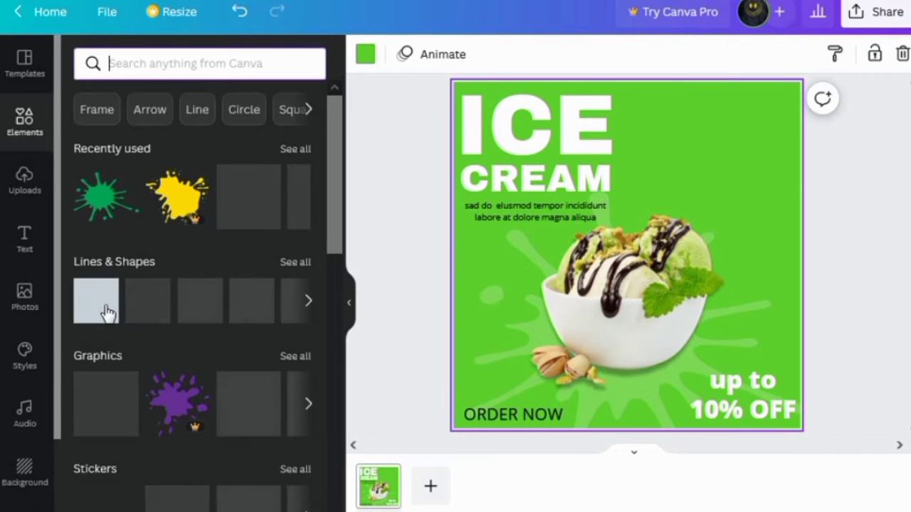
# Step: Add a rounded square shape, flatten it into a small narrow bar and fill it with black
pyautogui.click(156, 311)
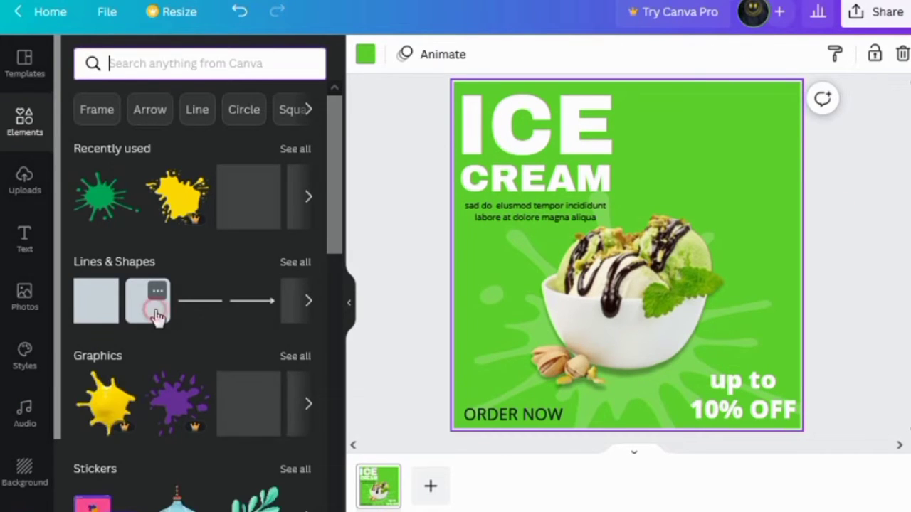
pyautogui.moveTo(628, 199); pyautogui.dragTo(630, 276)
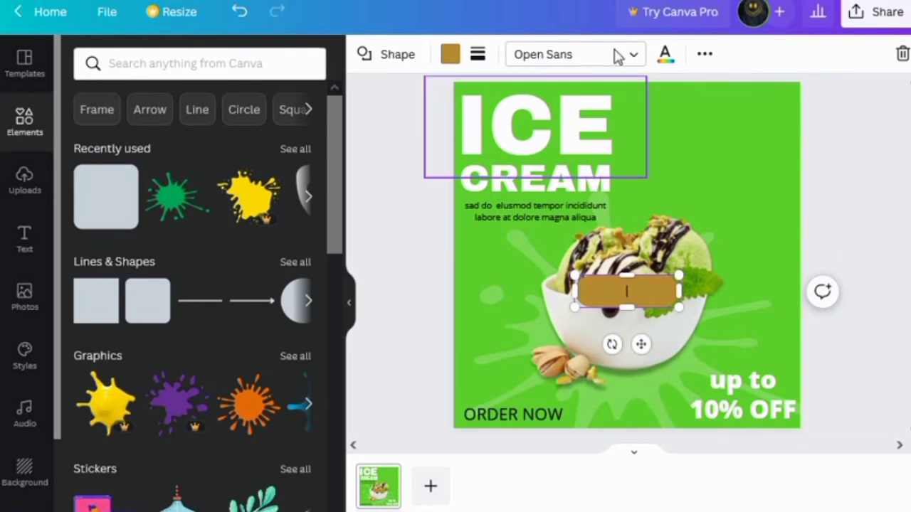
pyautogui.click(449, 54)
pyautogui.click(175, 137)
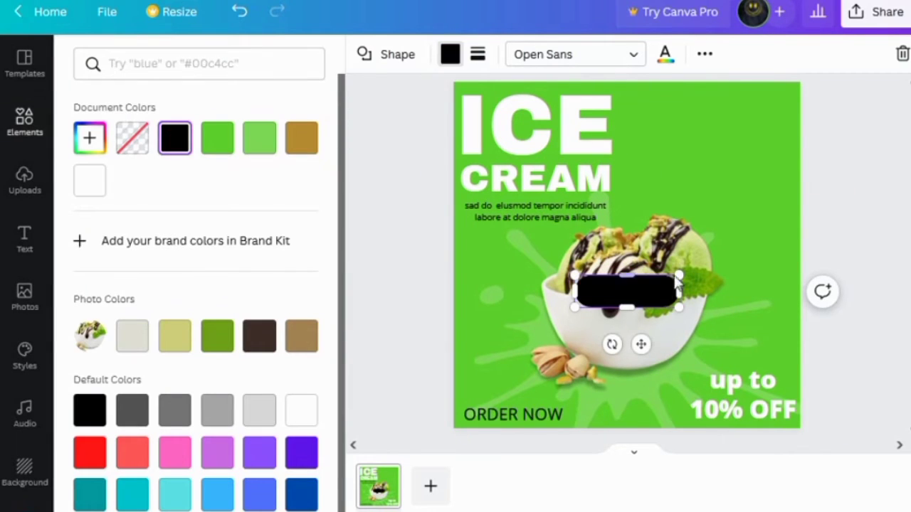
pyautogui.moveTo(669, 283); pyautogui.dragTo(644, 304)
# Step: Recolour the ORDER NOW text white and place the black rounded bar behind it as a button
pyautogui.click(498, 414)
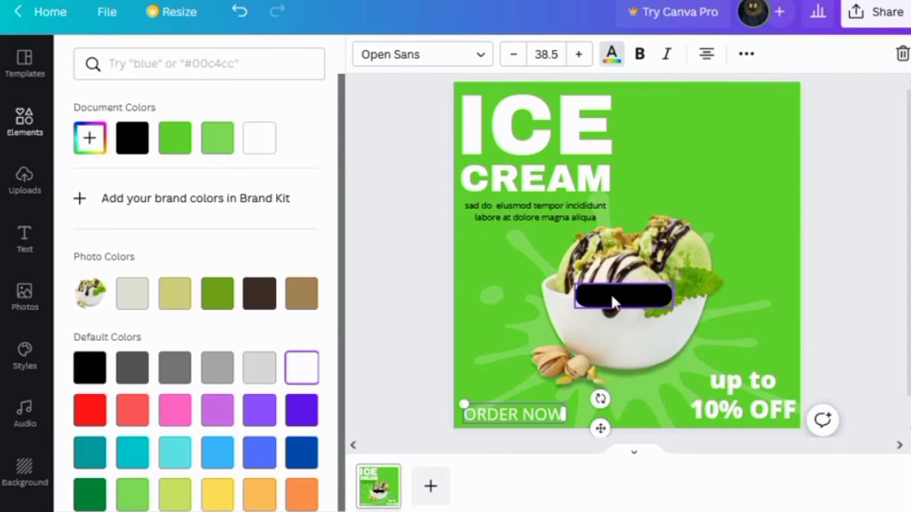
pyautogui.moveTo(583, 301); pyautogui.dragTo(484, 424)
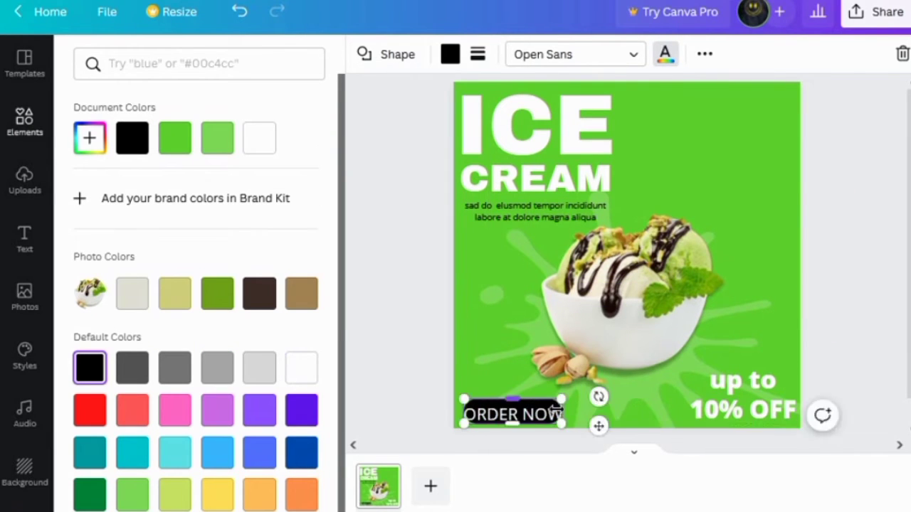
pyautogui.click(791, 289)
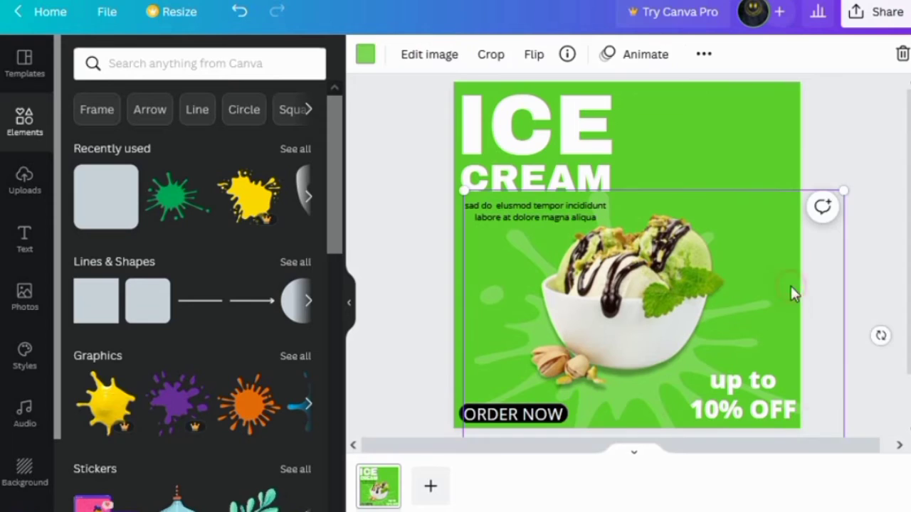
pyautogui.click(766, 164)
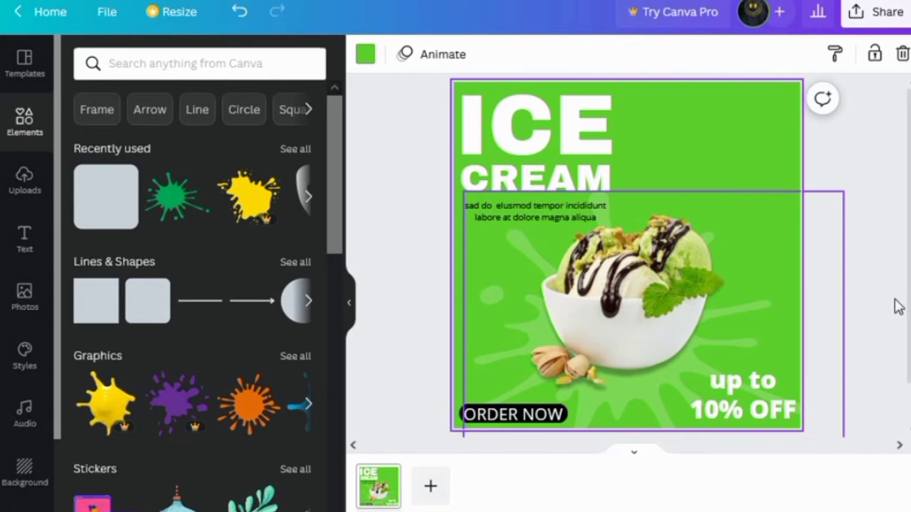
# Step: Search the graphics for "DOT" and add the four-by-four grid of dots to the page
pyautogui.click(173, 65)
pyautogui.write('DOT')
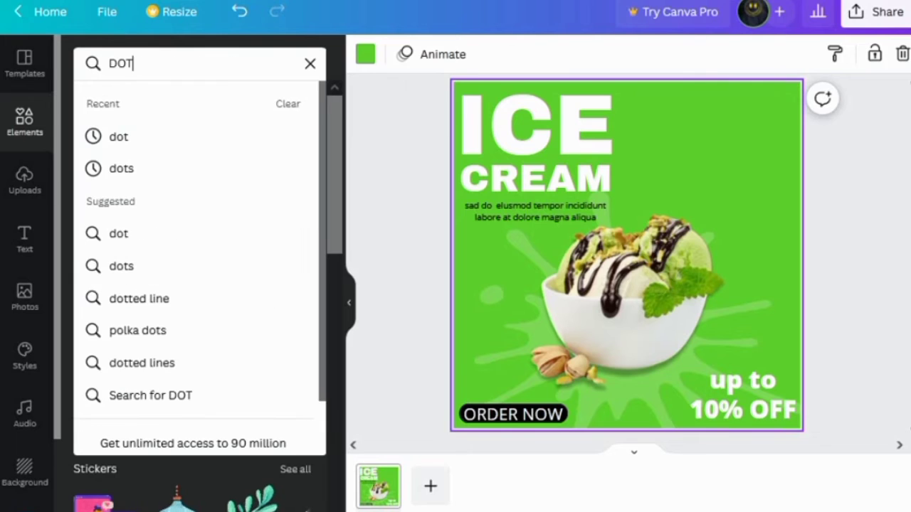
pyautogui.press('Return')
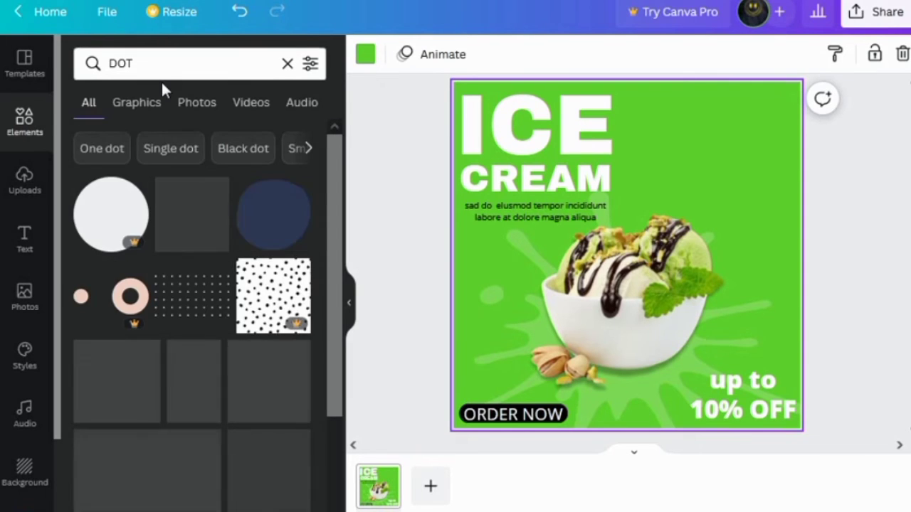
pyautogui.click(157, 122)
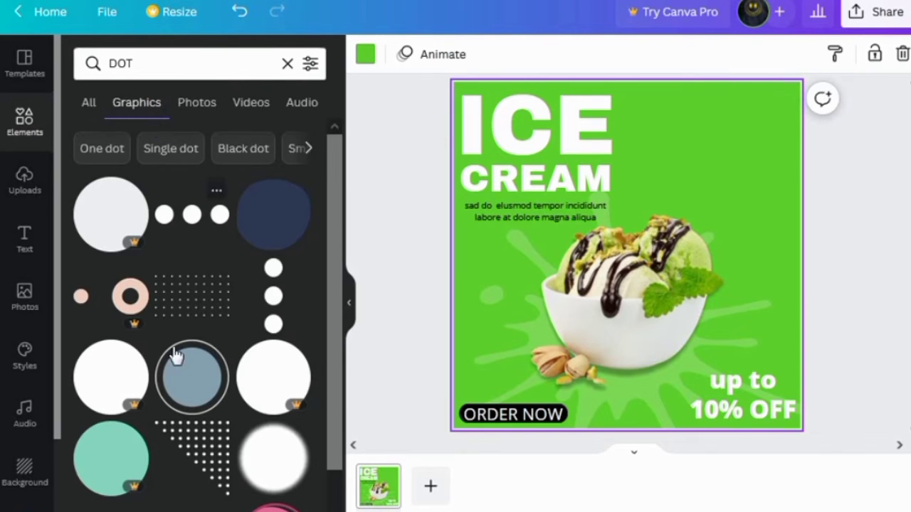
pyautogui.scroll(-5, 174, 398)
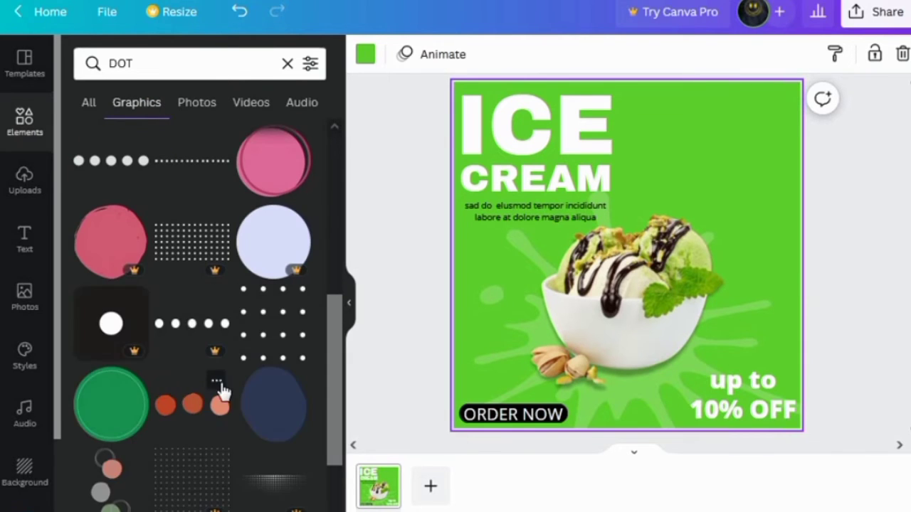
pyautogui.scroll(-3, 222, 394)
pyautogui.scroll(3, 282, 315)
pyautogui.click(661, 262)
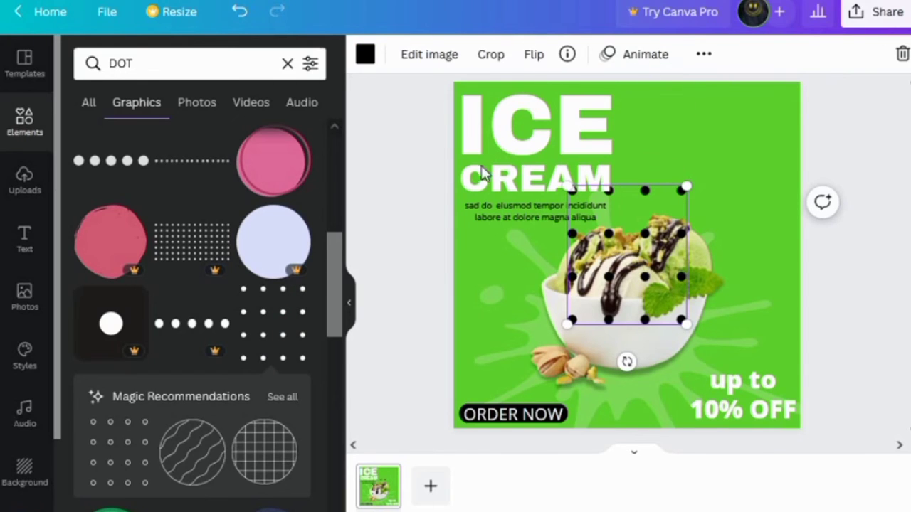
# Step: Recolour the dot grid white, shrink it and place it at the page's left edge above ORDER NOW
pyautogui.click(364, 57)
pyautogui.click(302, 367)
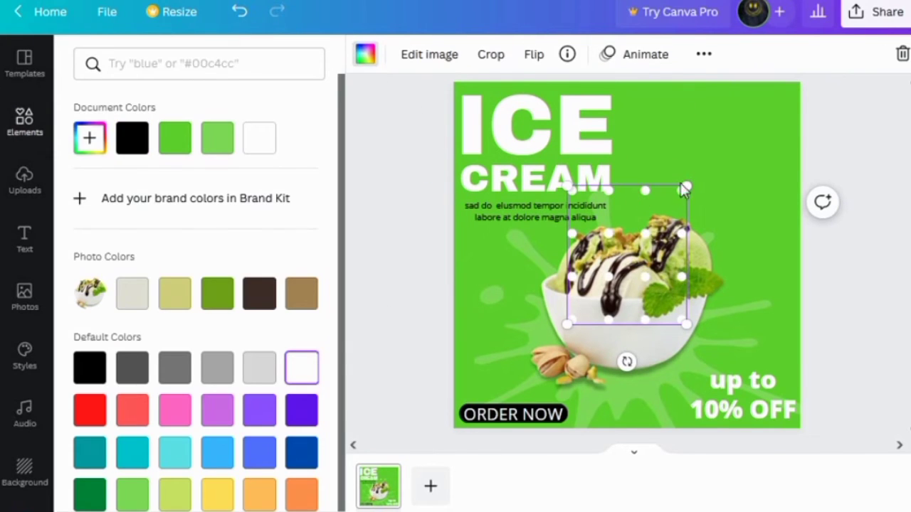
pyautogui.moveTo(683, 188); pyautogui.dragTo(654, 225)
pyautogui.moveTo(631, 256); pyautogui.dragTo(502, 283)
pyautogui.moveTo(538, 244); pyautogui.dragTo(517, 276)
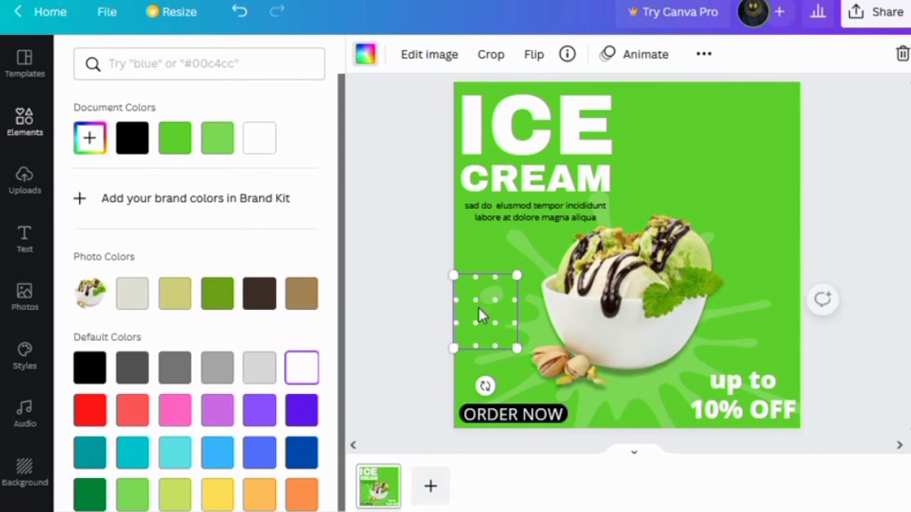
pyautogui.moveTo(480, 316); pyautogui.dragTo(478, 342)
pyautogui.moveTo(646, 178); pyautogui.dragTo(422, 77)
# Step: Add a second four-by-four dot grid, recolour it white and place it at the page's upper-right edge
pyautogui.click(280, 325)
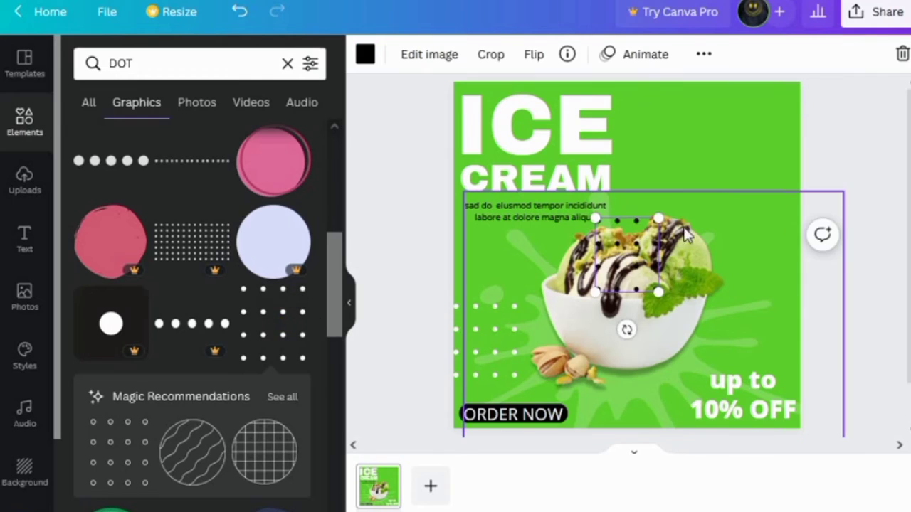
pyautogui.click(365, 55)
pyautogui.click(293, 375)
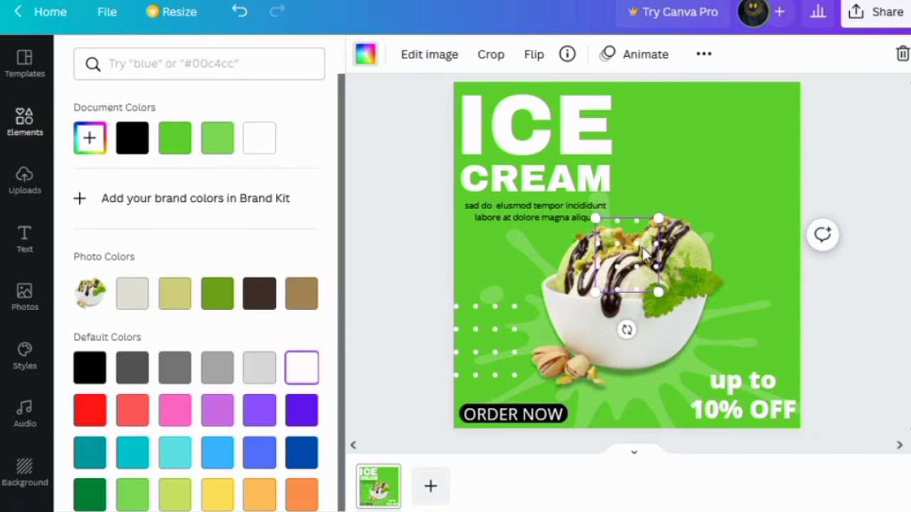
pyautogui.moveTo(646, 257); pyautogui.dragTo(766, 151)
pyautogui.click(762, 146)
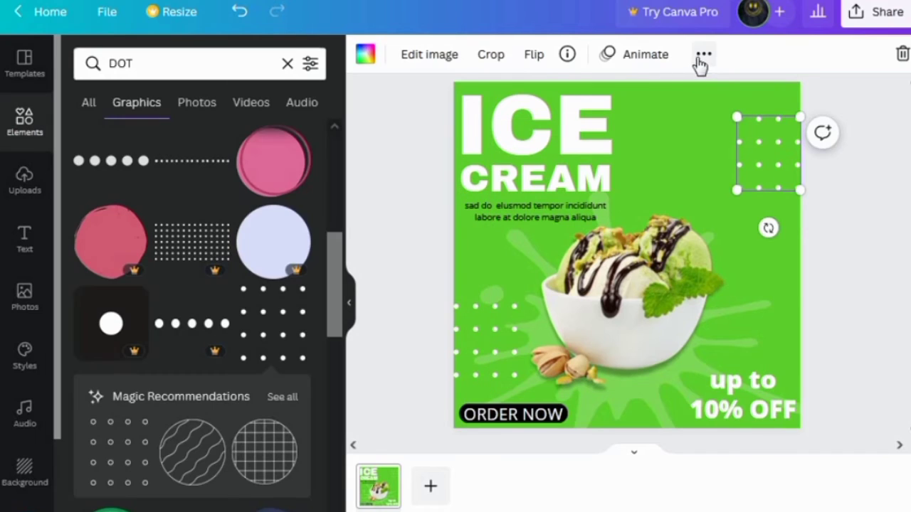
# Step: Set the transparency of the right dot grid to 68 and of the left dot grid to 65
pyautogui.click(696, 62)
pyautogui.click(601, 94)
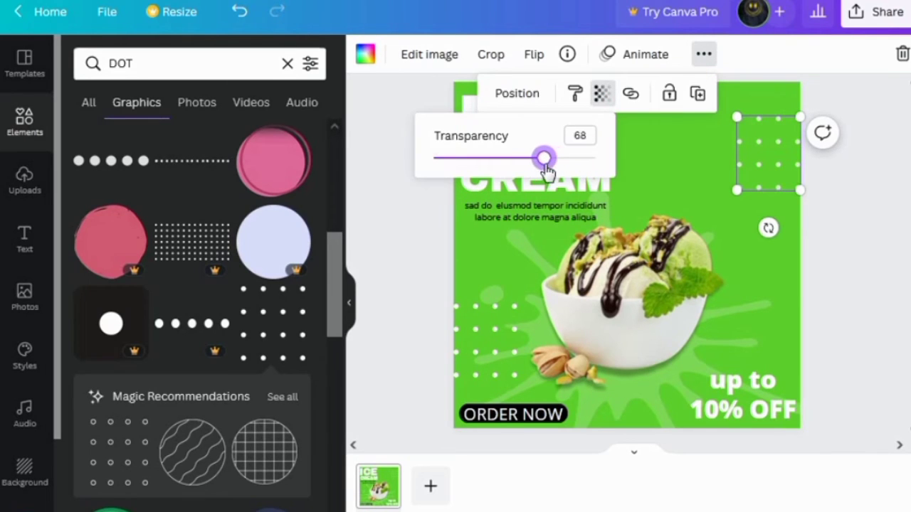
pyautogui.click(486, 327)
pyautogui.click(701, 55)
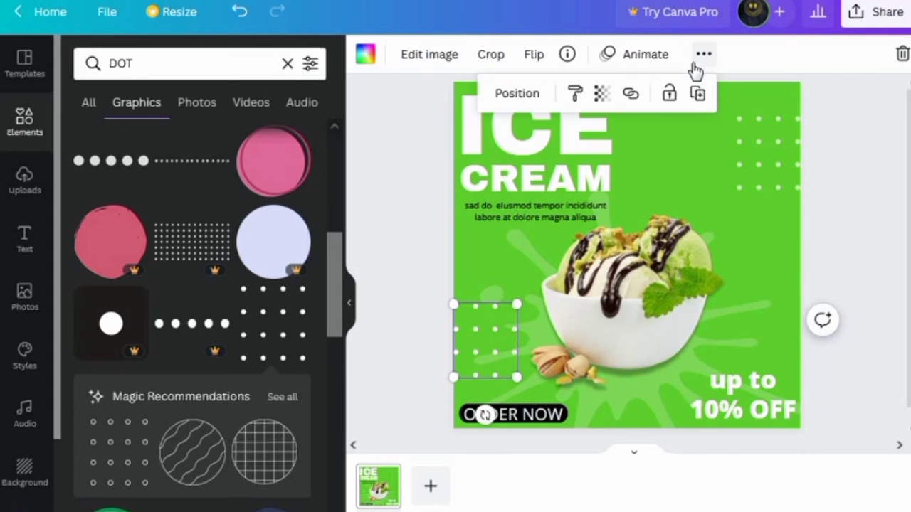
pyautogui.click(601, 95)
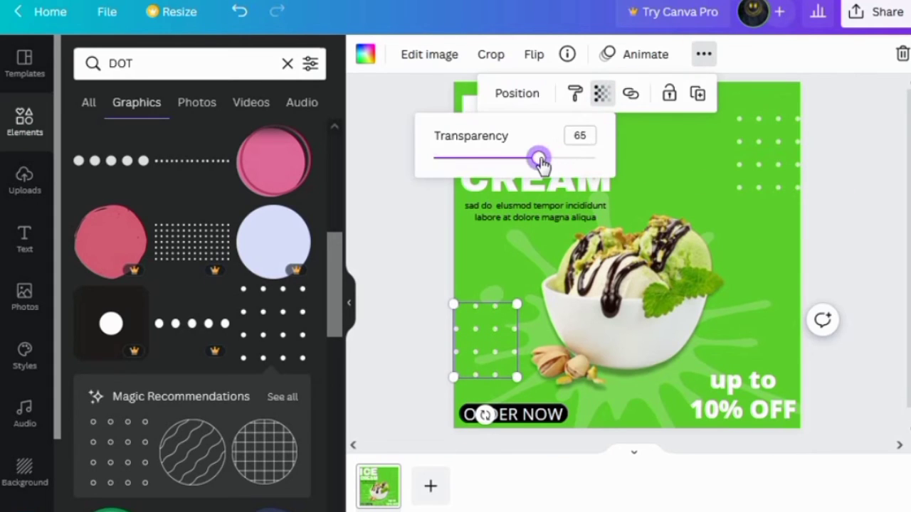
pyautogui.click(708, 126)
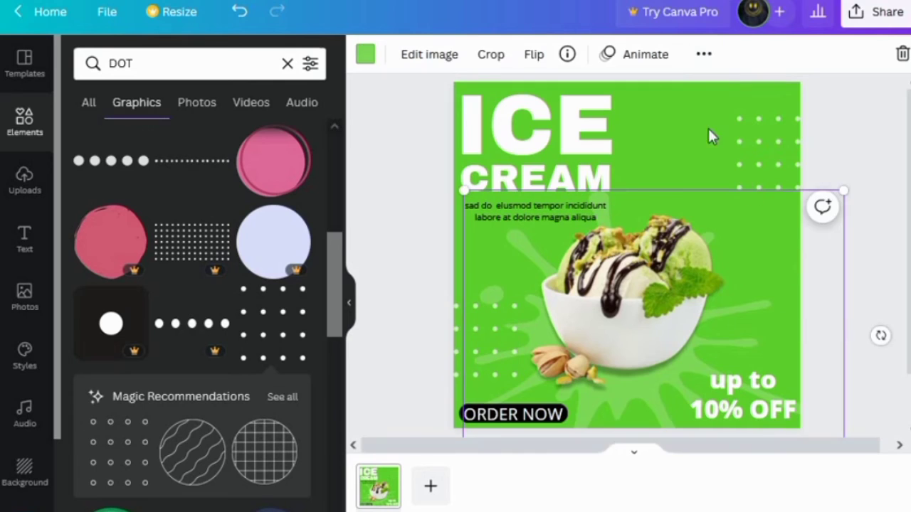
# Step: Search the graphics for "ice cream logo" and add the outlined single-scoop cone icon to the page
pyautogui.click(288, 63)
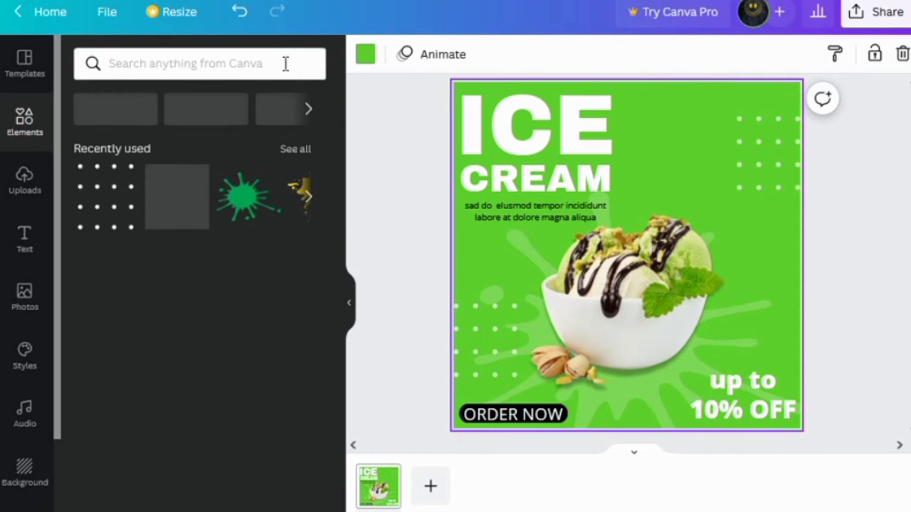
pyautogui.write('i')
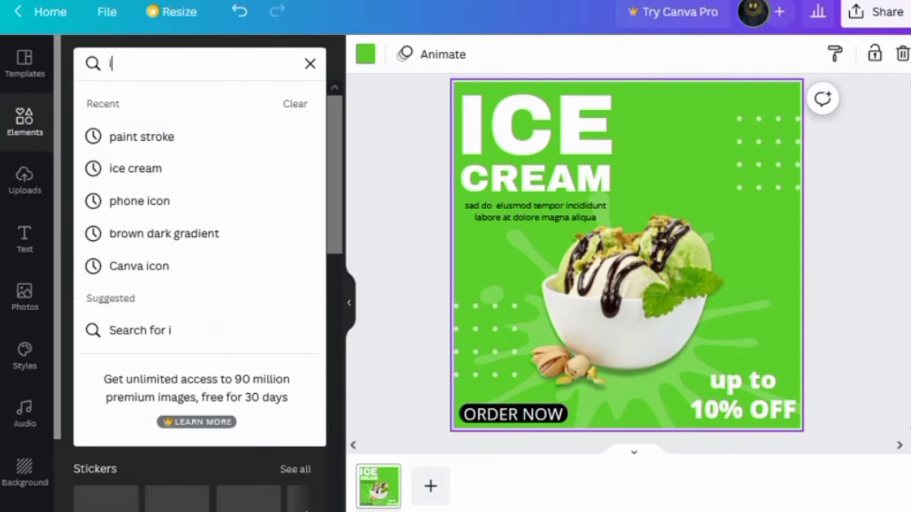
pyautogui.write('ce cream logo')
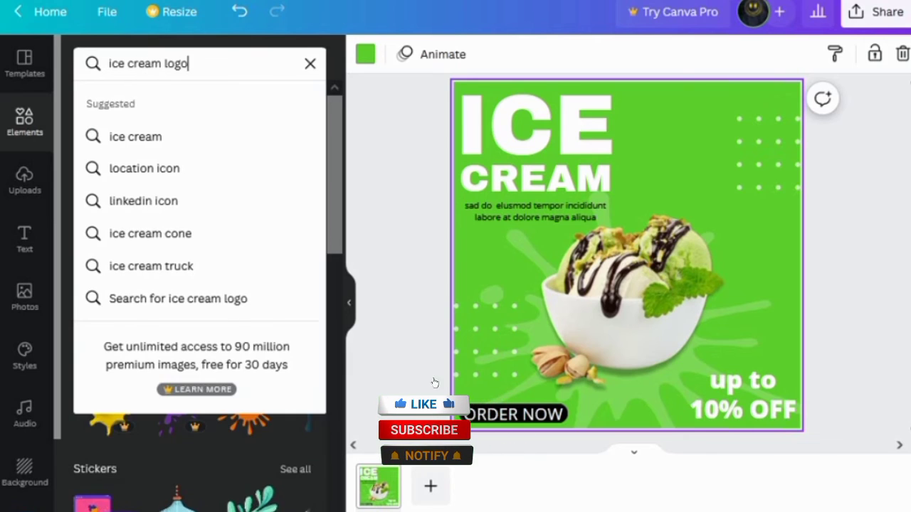
pyautogui.press('Return')
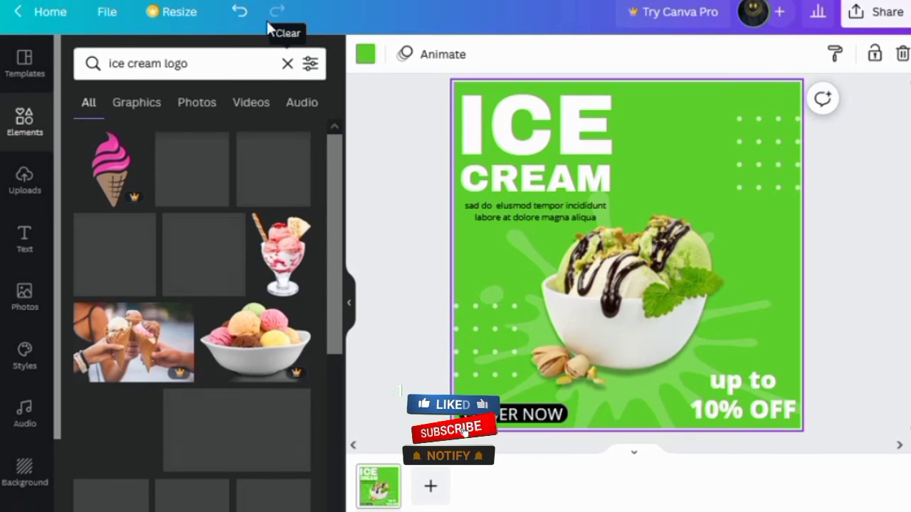
pyautogui.click(138, 107)
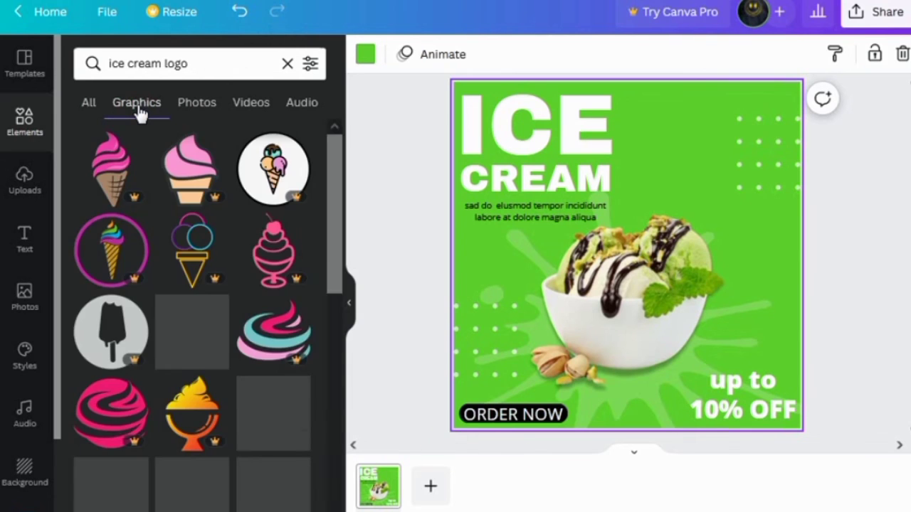
pyautogui.scroll(-10, 178, 426)
pyautogui.scroll(-7, 189, 437)
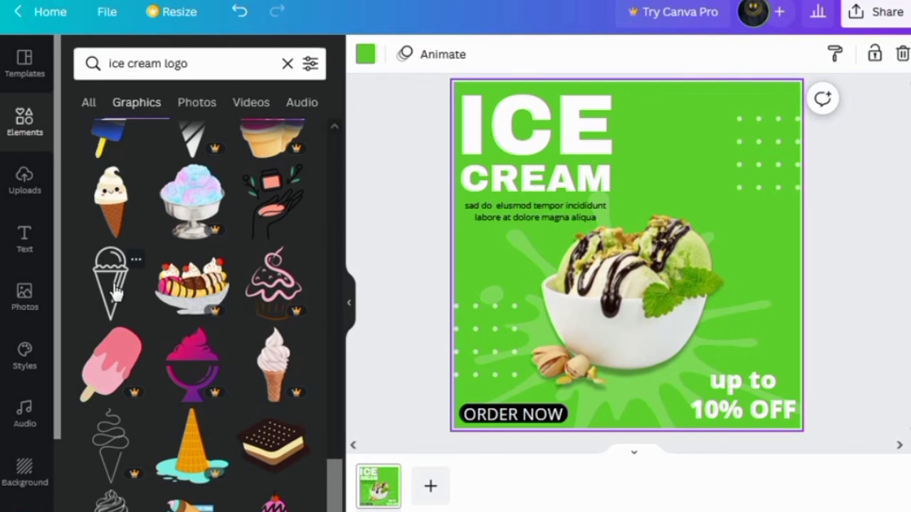
pyautogui.click(116, 292)
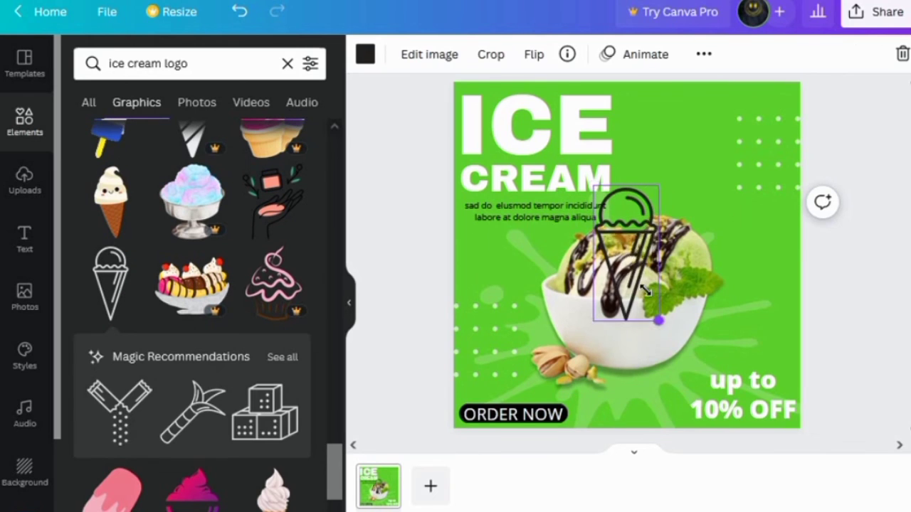
# Step: Shrink the cone icon and place it in the page's upper-right corner, moving the right dot grid down to make room
pyautogui.moveTo(646, 289); pyautogui.dragTo(629, 261)
pyautogui.moveTo(612, 224); pyautogui.dragTo(707, 127)
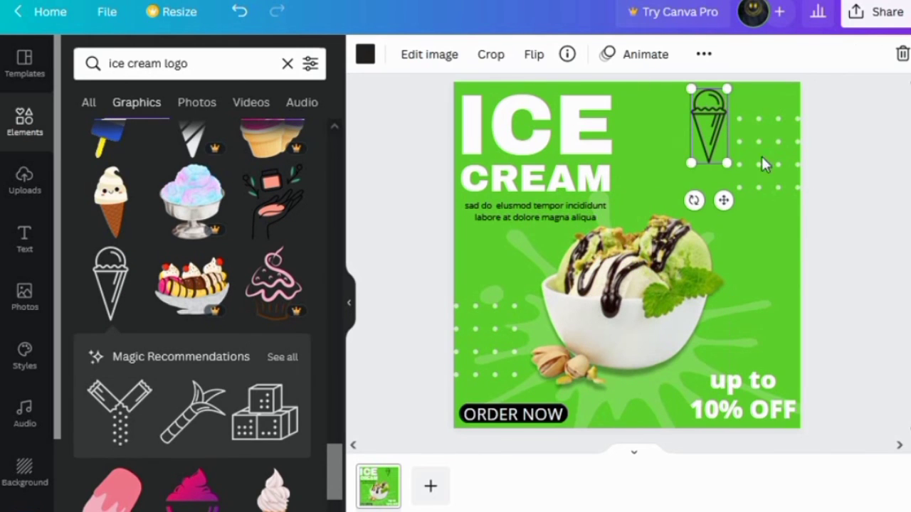
pyautogui.click(779, 153)
pyautogui.moveTo(779, 151); pyautogui.dragTo(778, 216)
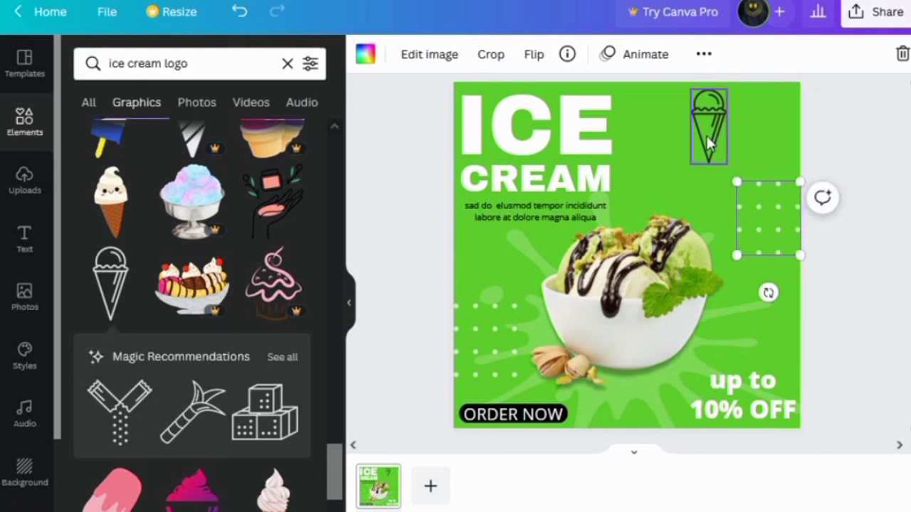
pyautogui.moveTo(706, 135); pyautogui.dragTo(754, 141)
pyautogui.moveTo(758, 173); pyautogui.dragTo(784, 168)
pyautogui.press('Escape')
# Step: Download the finished design as a PNG file
pyautogui.scroll(2, 626, 256)
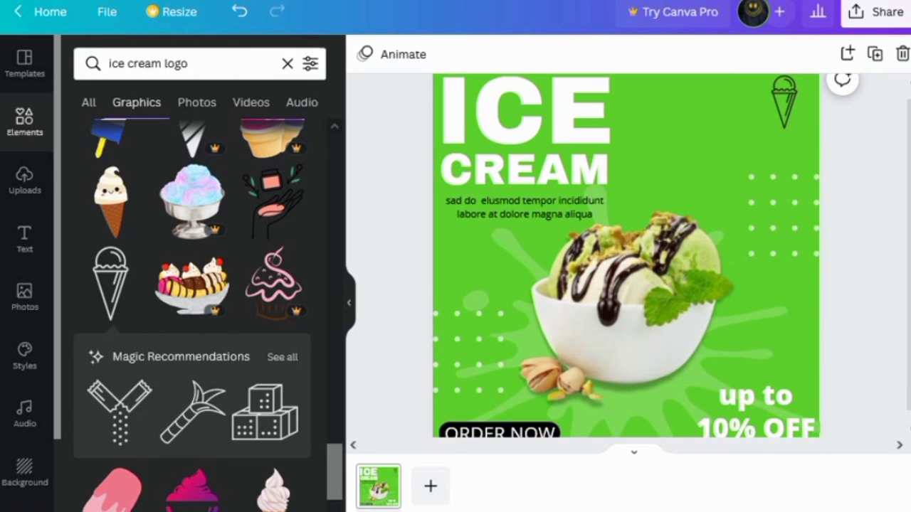
pyautogui.scroll(-1, 626, 256)
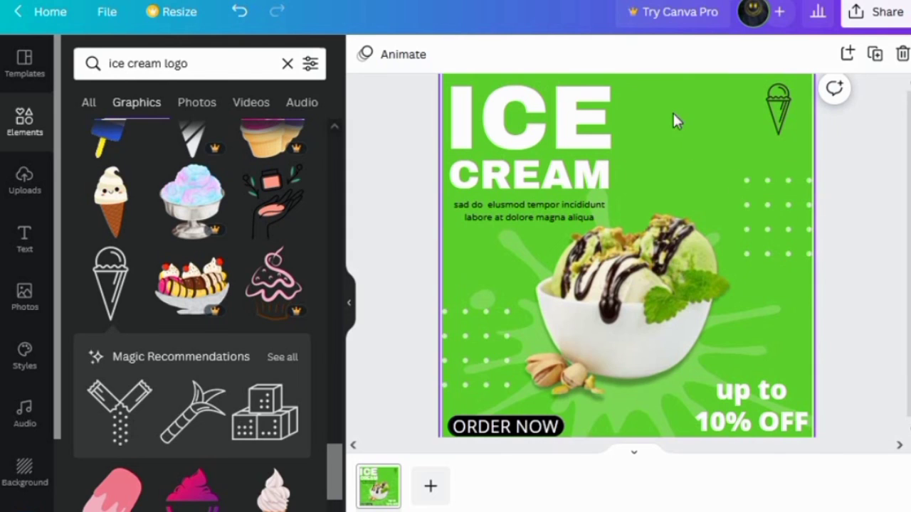
pyautogui.click(854, 27)
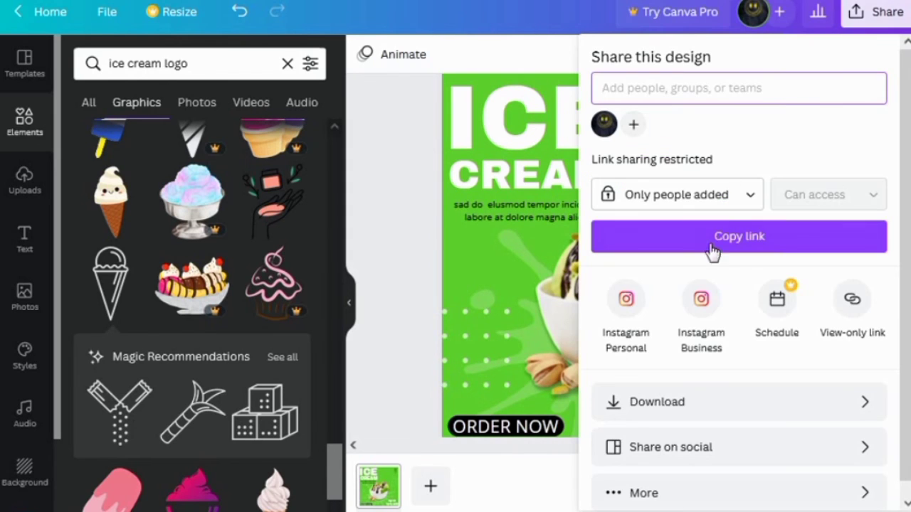
pyautogui.click(659, 404)
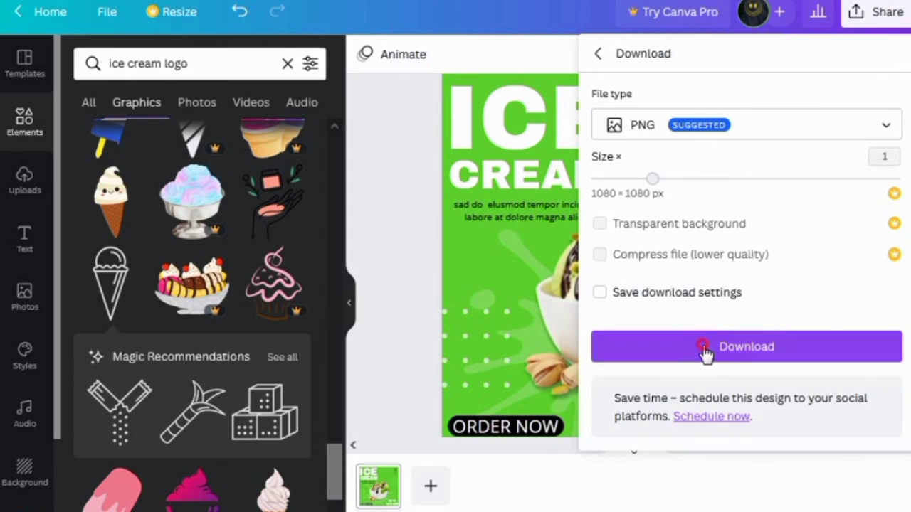
pyautogui.click(703, 345)
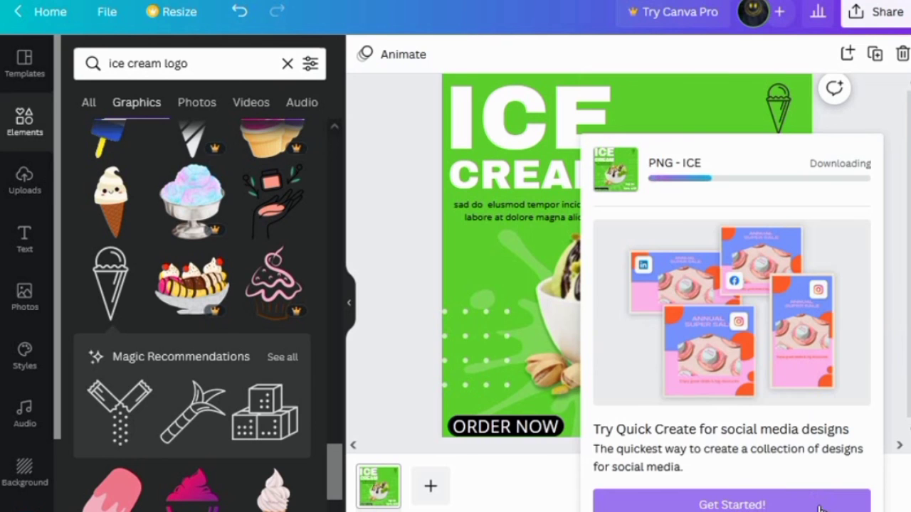